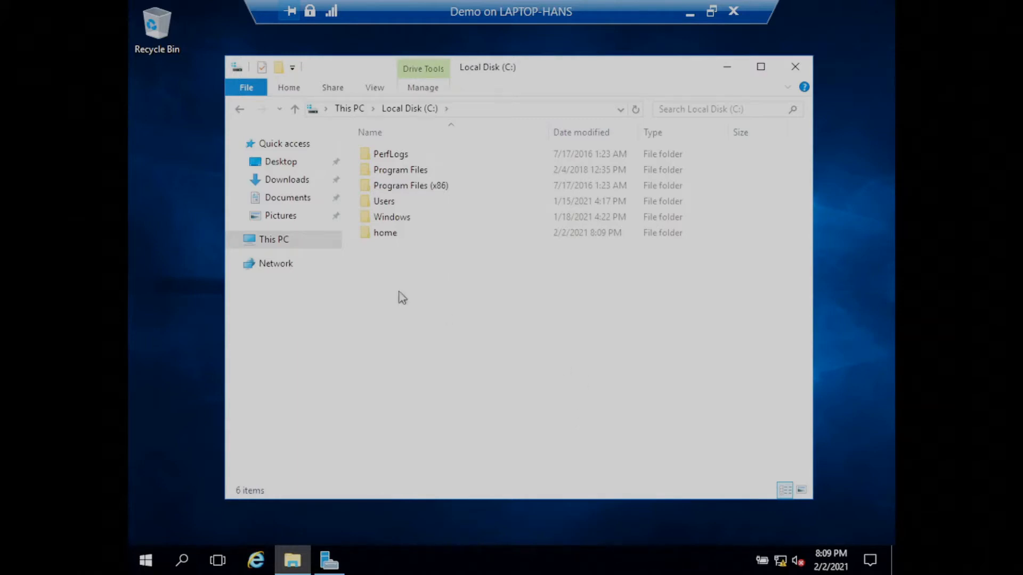
# Turn on advanced sharing for the home folder on the C: drive, keeping home as the share name.
pyautogui.click(386, 236)
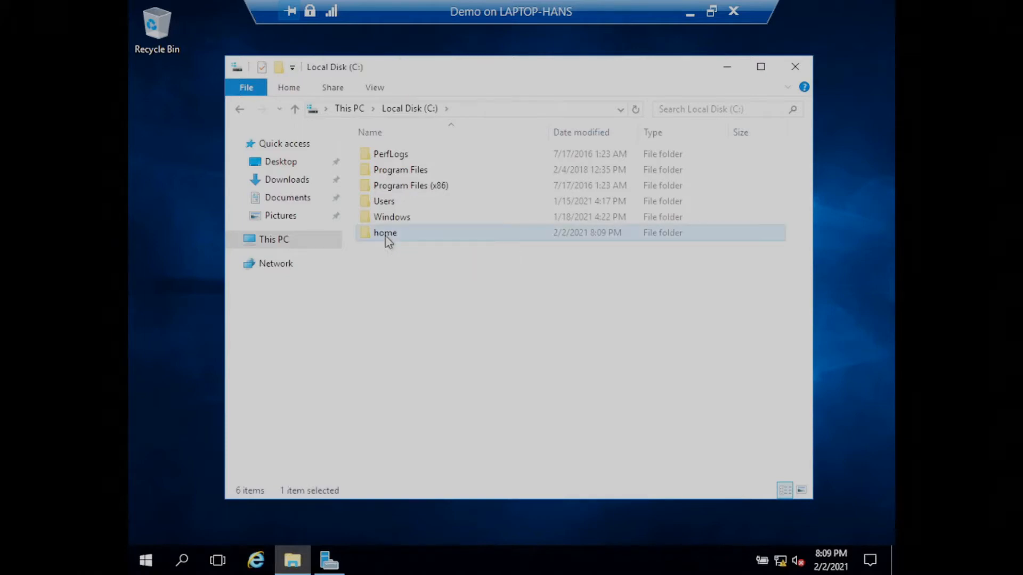
pyautogui.rightClick(388, 242)
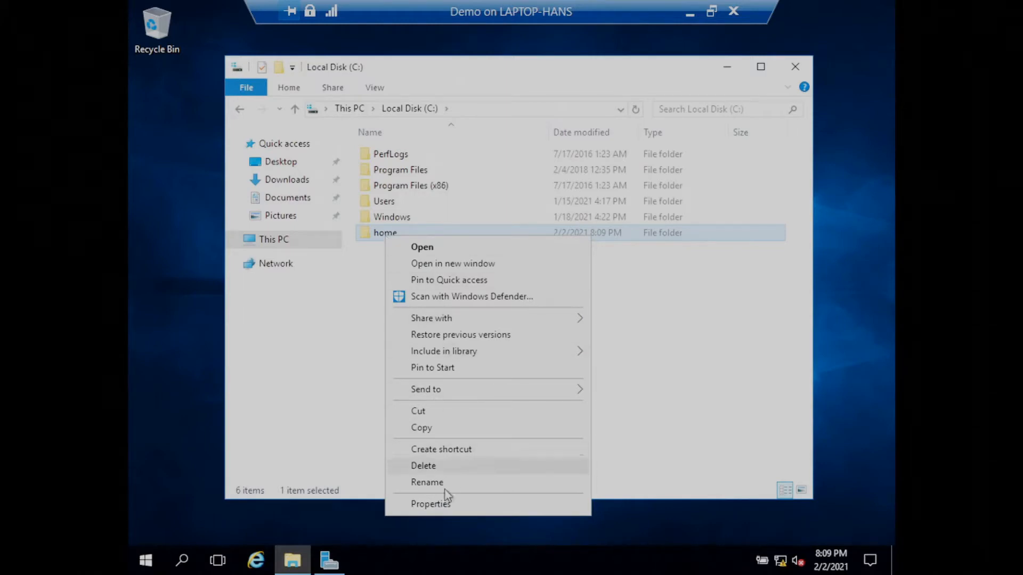
pyautogui.click(440, 506)
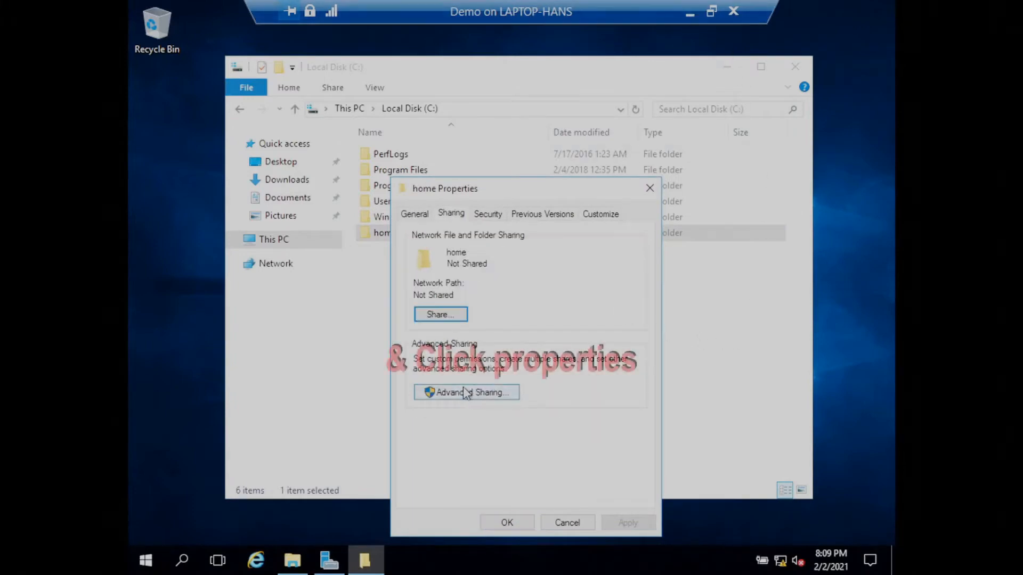
pyautogui.click(470, 392)
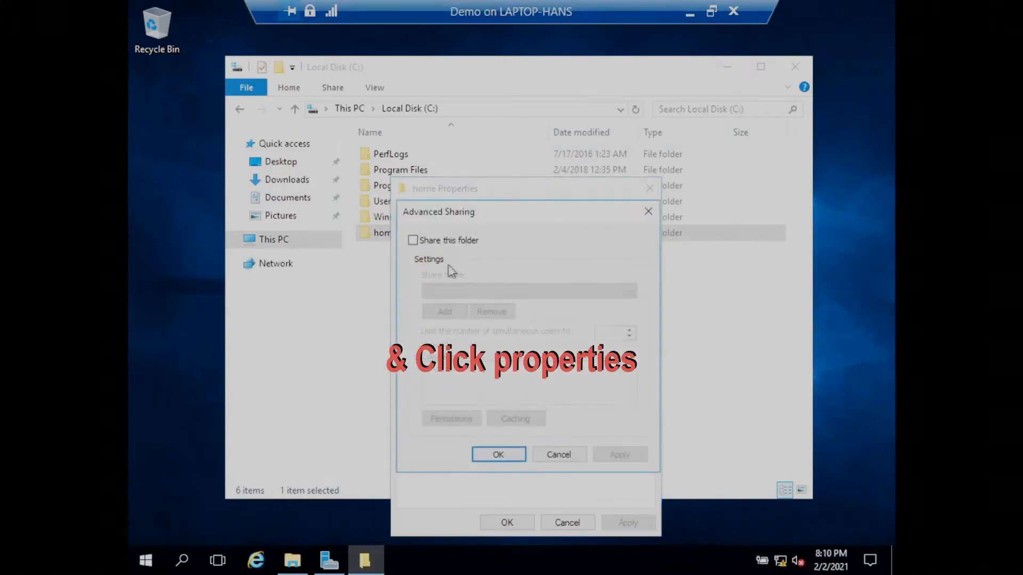
pyautogui.click(413, 241)
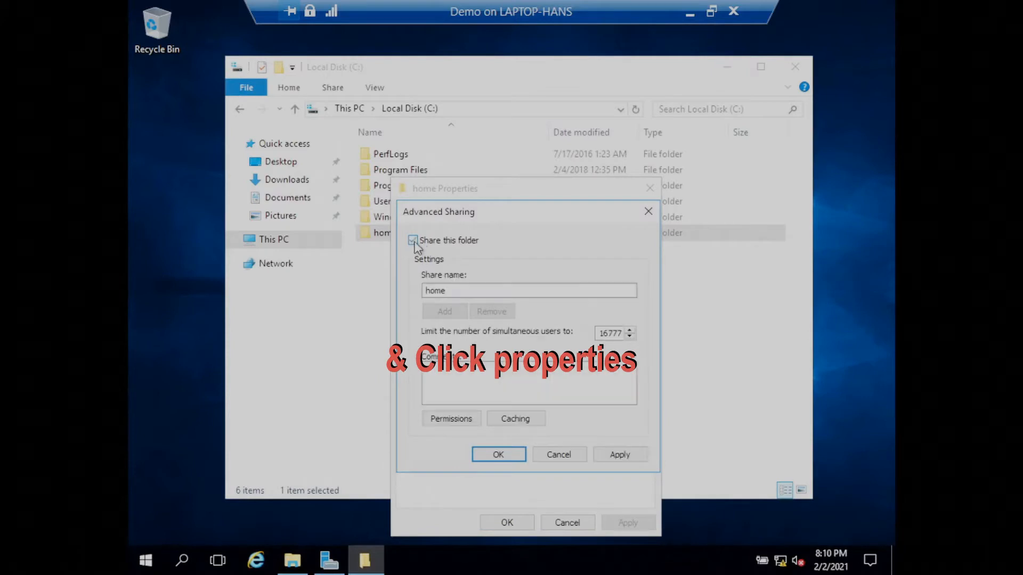
pyautogui.click(458, 291)
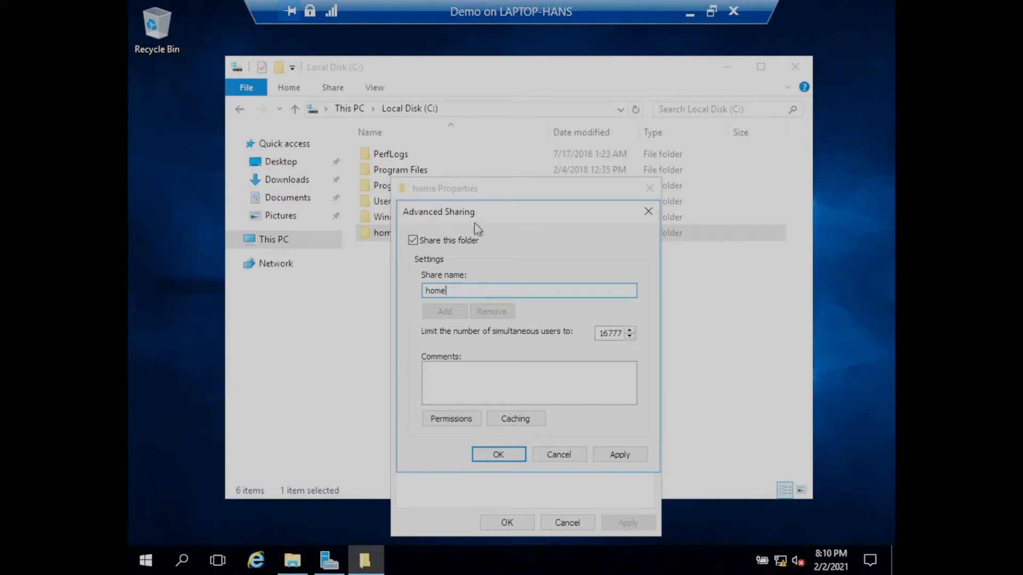
# In the home share's permissions, look up "domain" and pick the Domain Admins group as an entry to add.
pyautogui.click(450, 424)
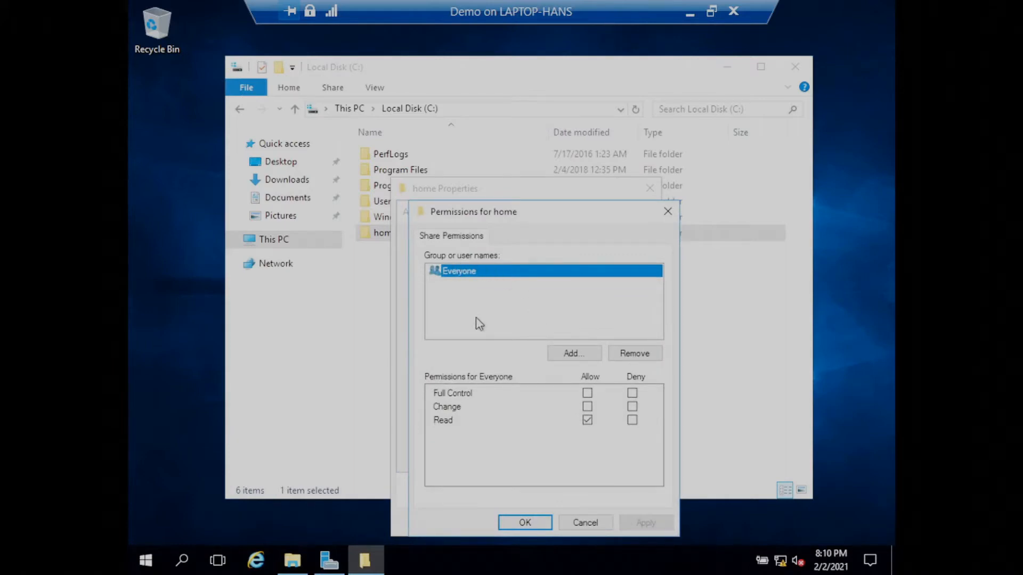
pyautogui.click(581, 354)
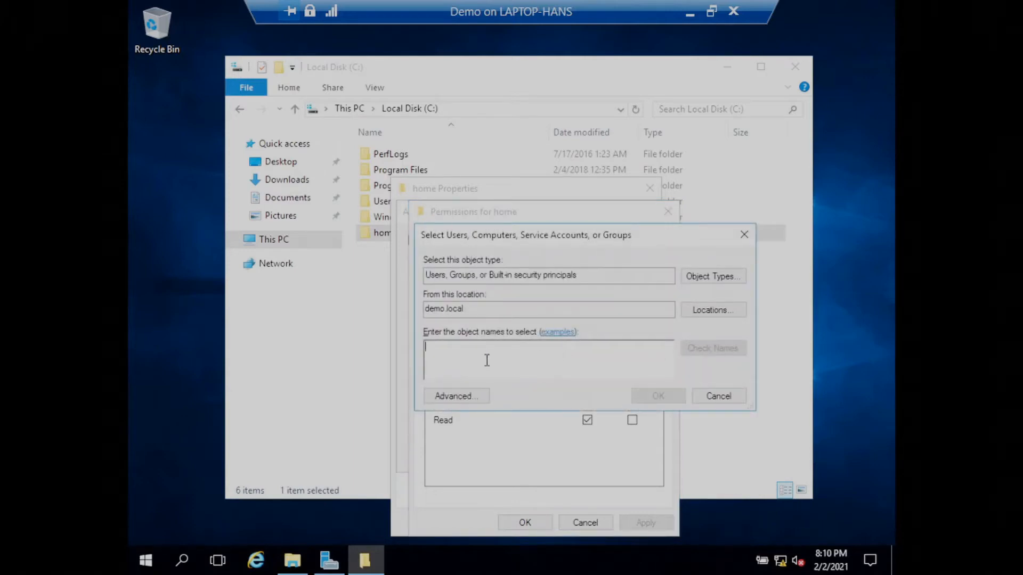
pyautogui.write('domain')
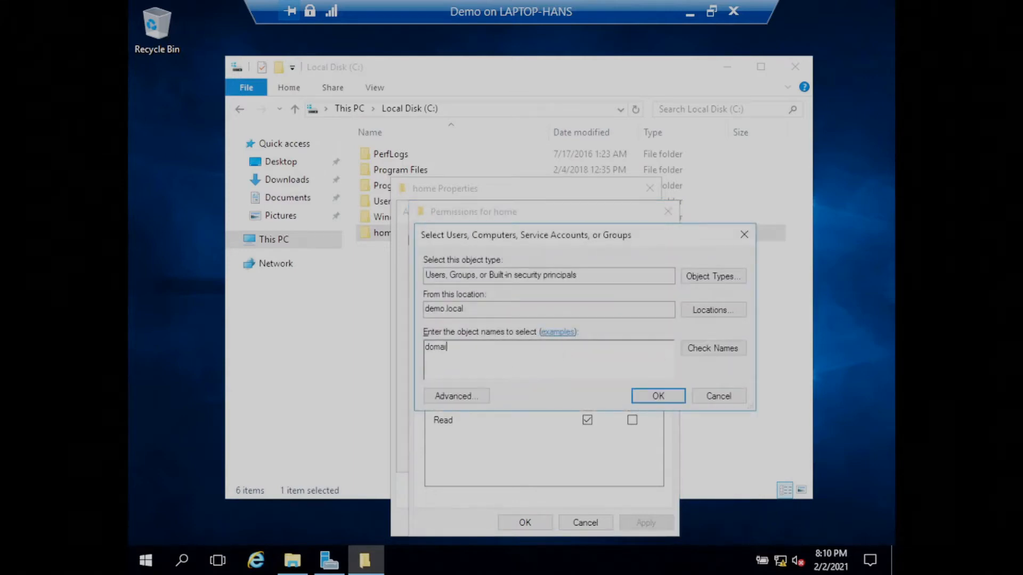
pyautogui.click(713, 353)
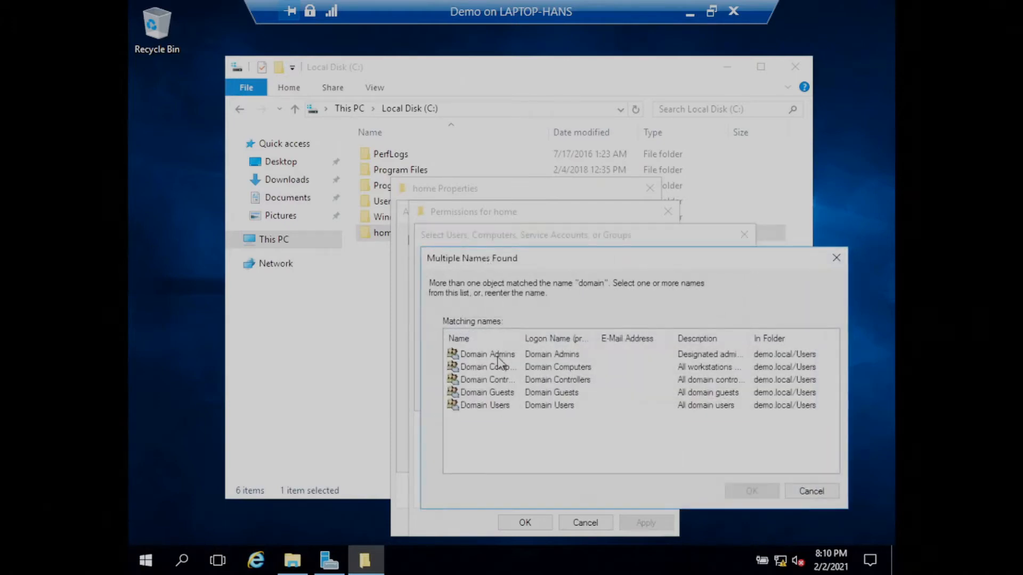
pyautogui.click(498, 356)
pyautogui.click(748, 491)
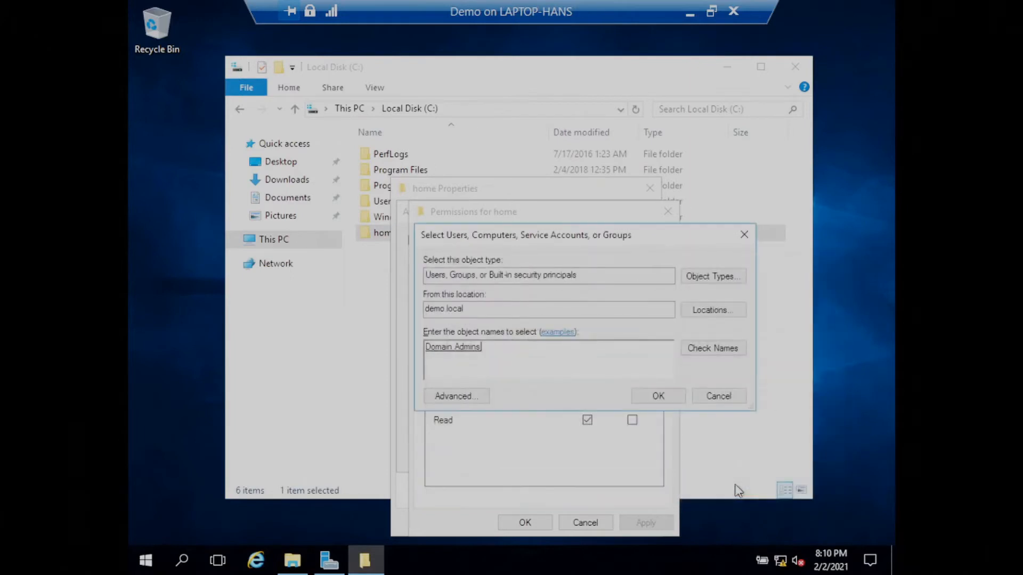
# Look up "auth", pick Authenticated Users as well, and add both selected groups to the share permissions.
pyautogui.write('auth')
pyautogui.click(697, 352)
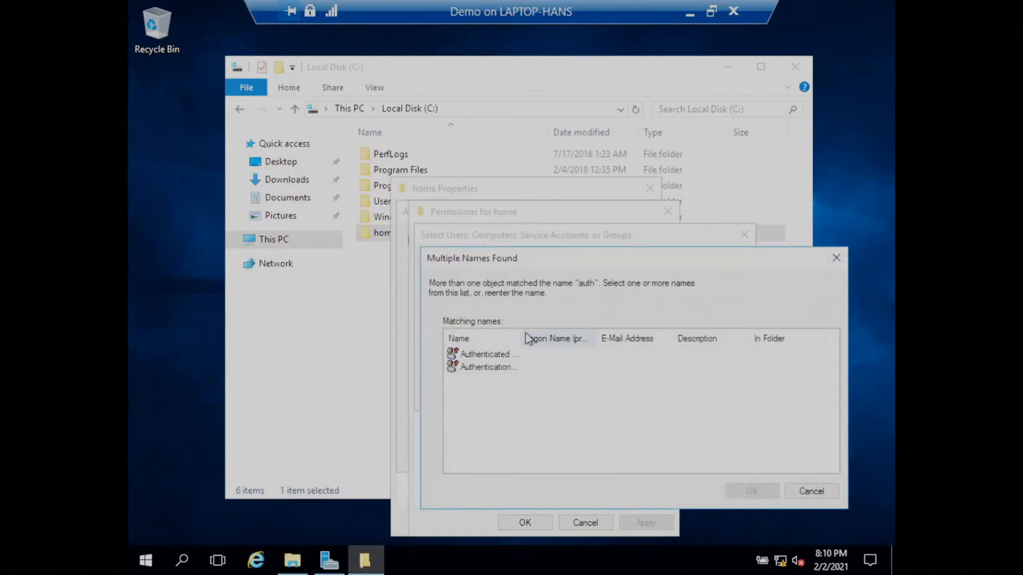
pyautogui.moveTo(525, 339); pyautogui.dragTo(566, 338)
pyautogui.click(514, 357)
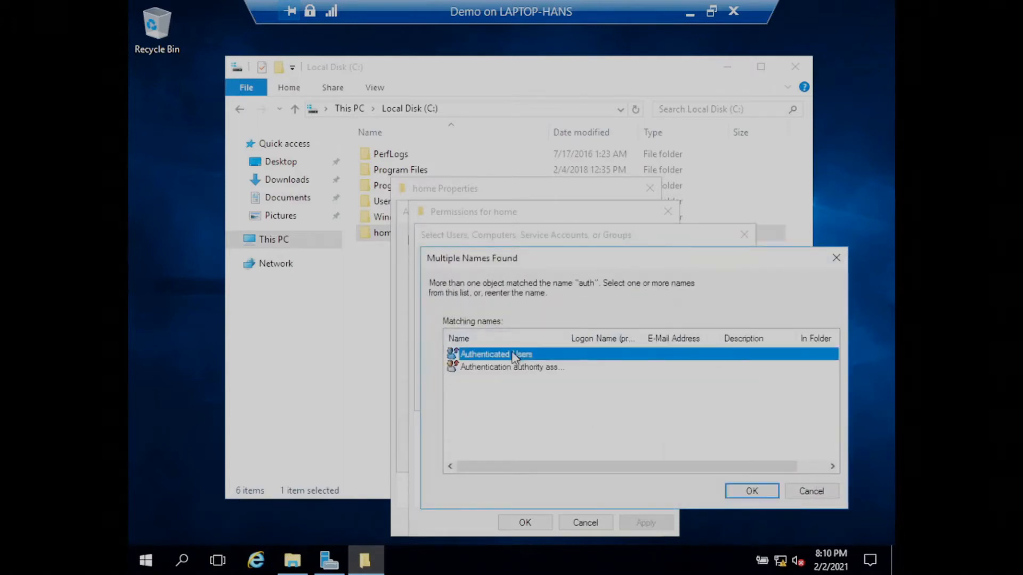
pyautogui.click(746, 491)
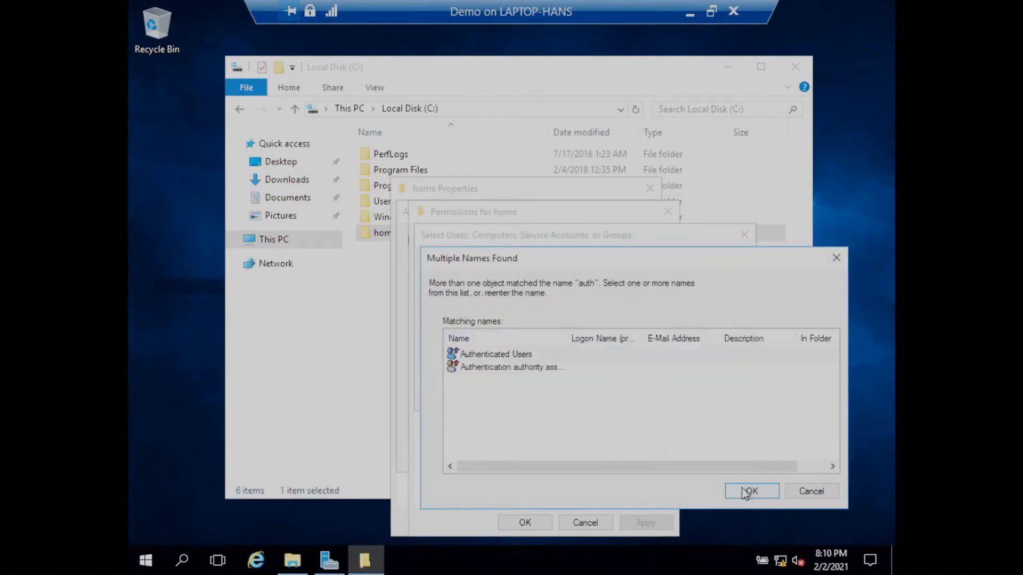
pyautogui.click(659, 398)
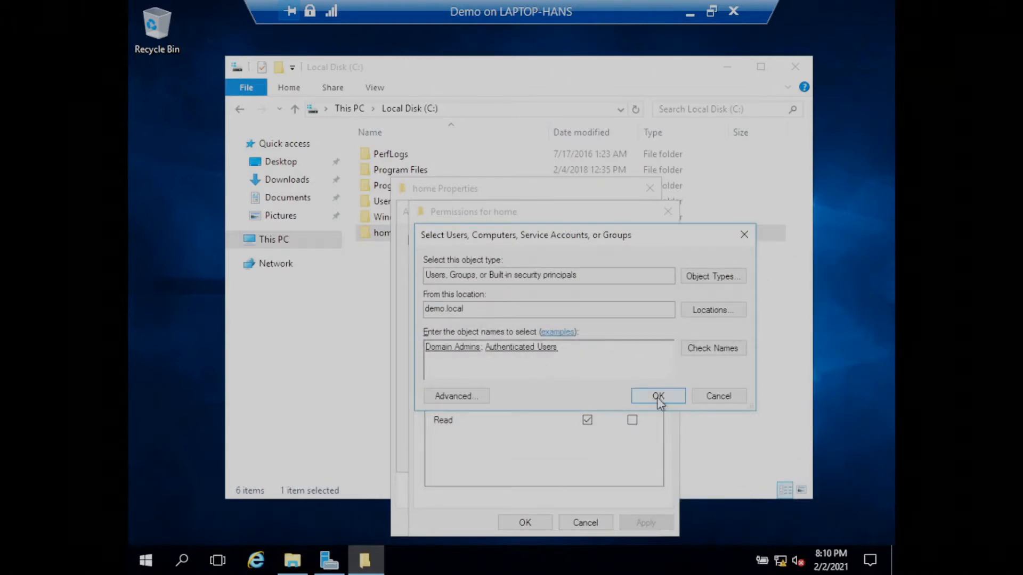
# Remove Everyone from the share permissions and allow Change for Authenticated Users.
pyautogui.click(460, 297)
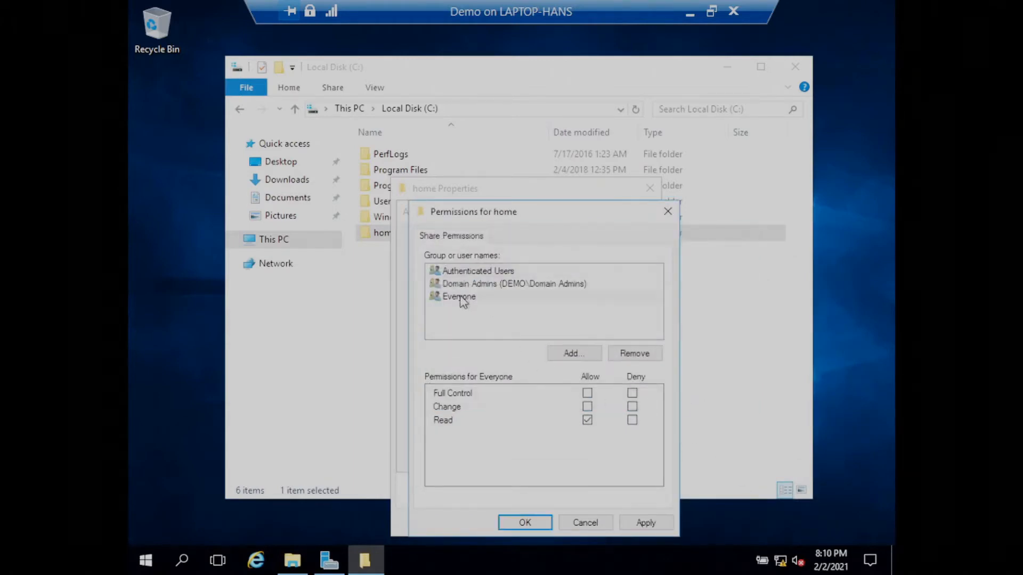
pyautogui.click(634, 354)
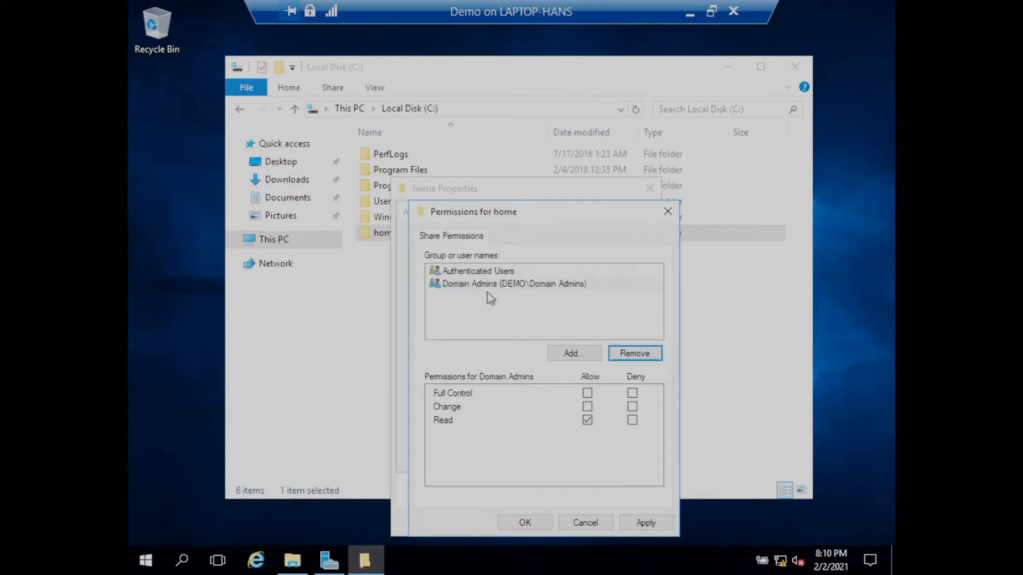
pyautogui.click(486, 273)
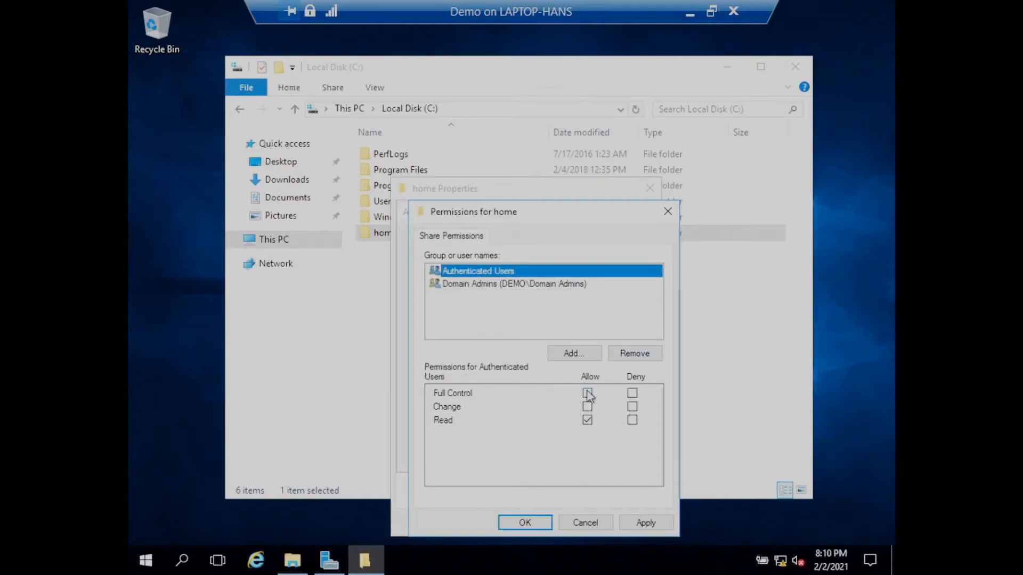
pyautogui.click(588, 407)
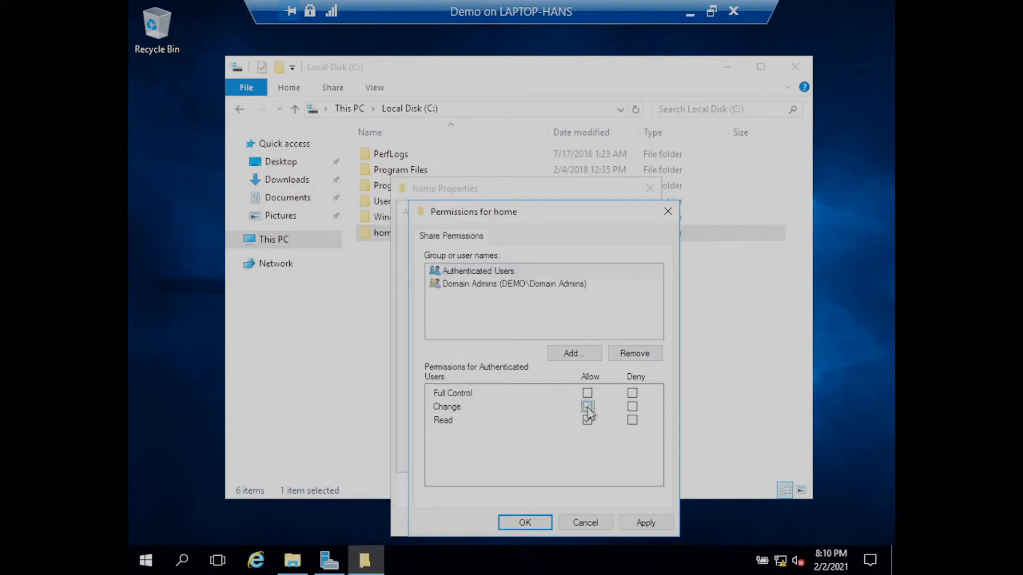
# Allow Full Control for Domain Admins on the share and save the advanced sharing settings.
pyautogui.click(494, 286)
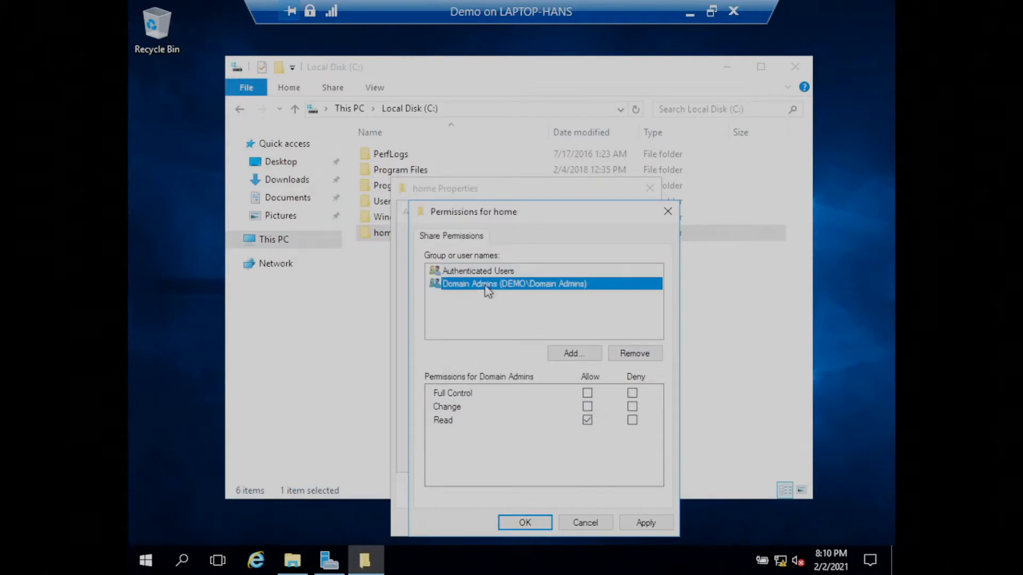
pyautogui.click(587, 393)
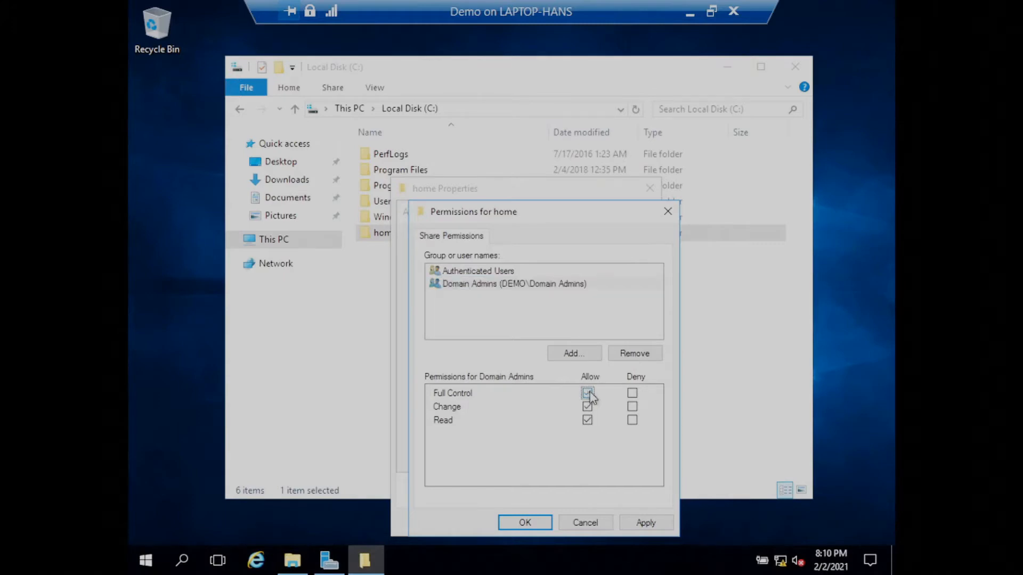
pyautogui.click(644, 523)
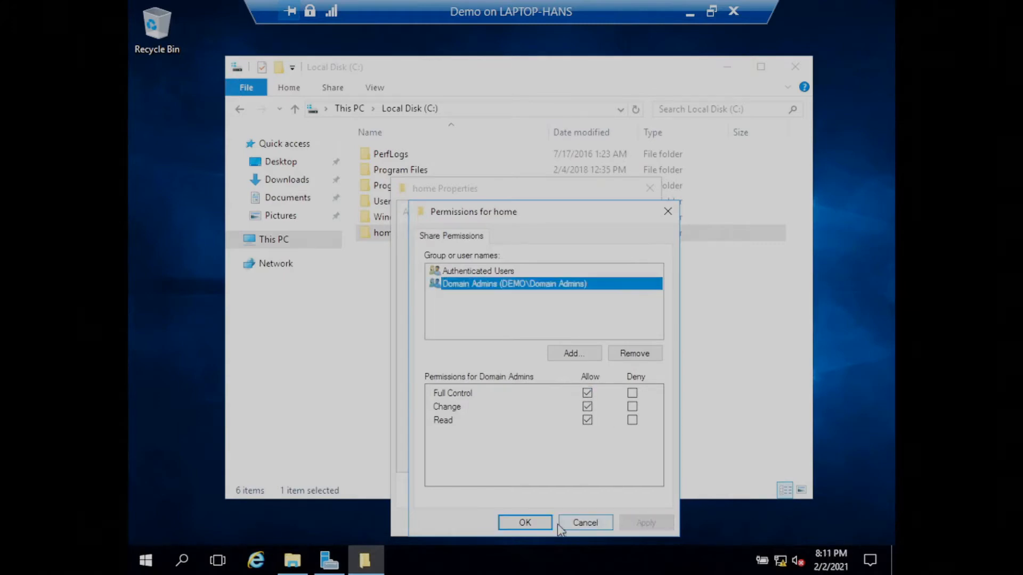
pyautogui.click(539, 524)
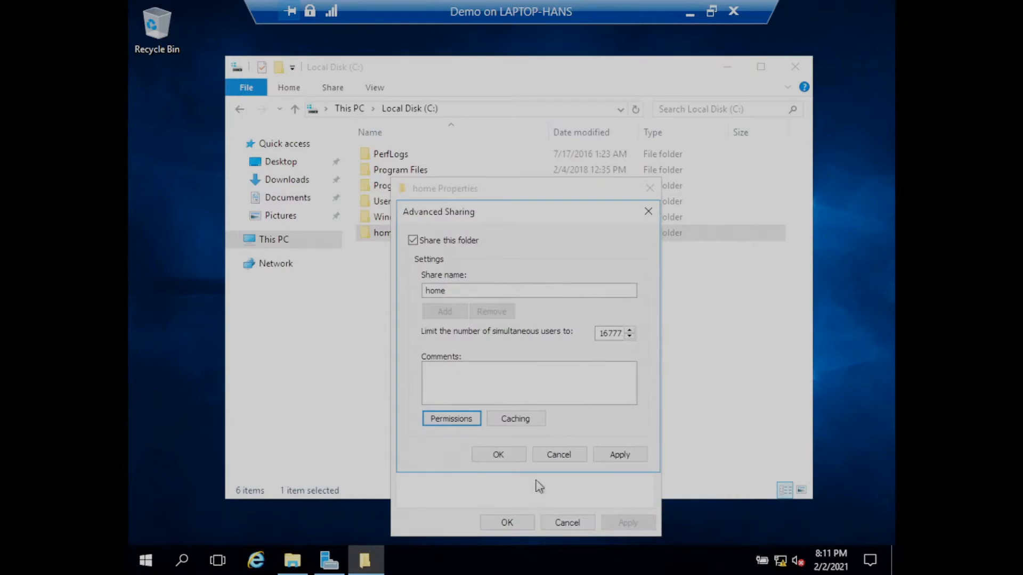
pyautogui.click(509, 457)
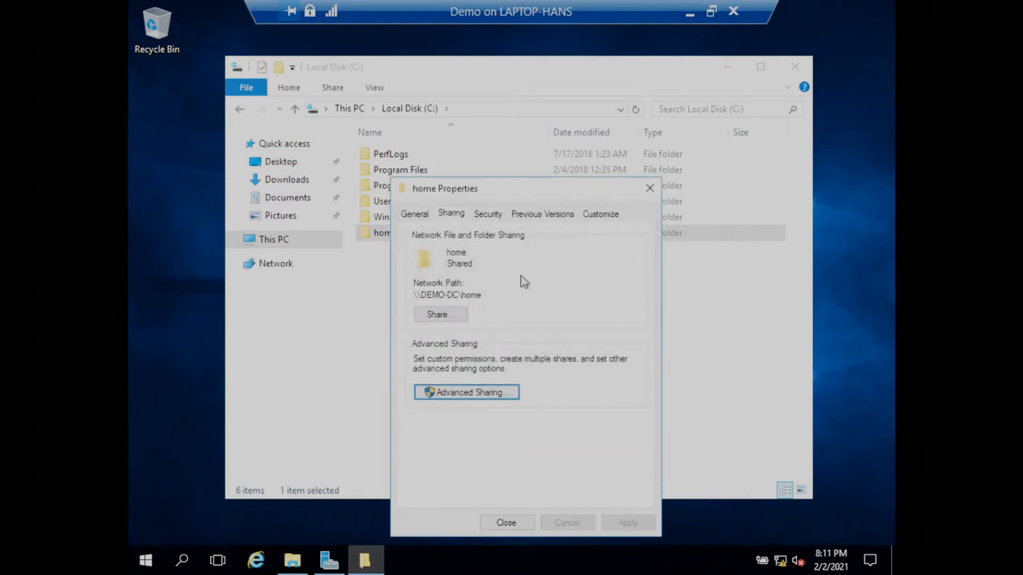
# Disable inheritance in the home folder's advanced security settings, converting inherited permissions into explicit ones, and apply the change.
pyautogui.moveTo(512, 187); pyautogui.dragTo(483, 109)
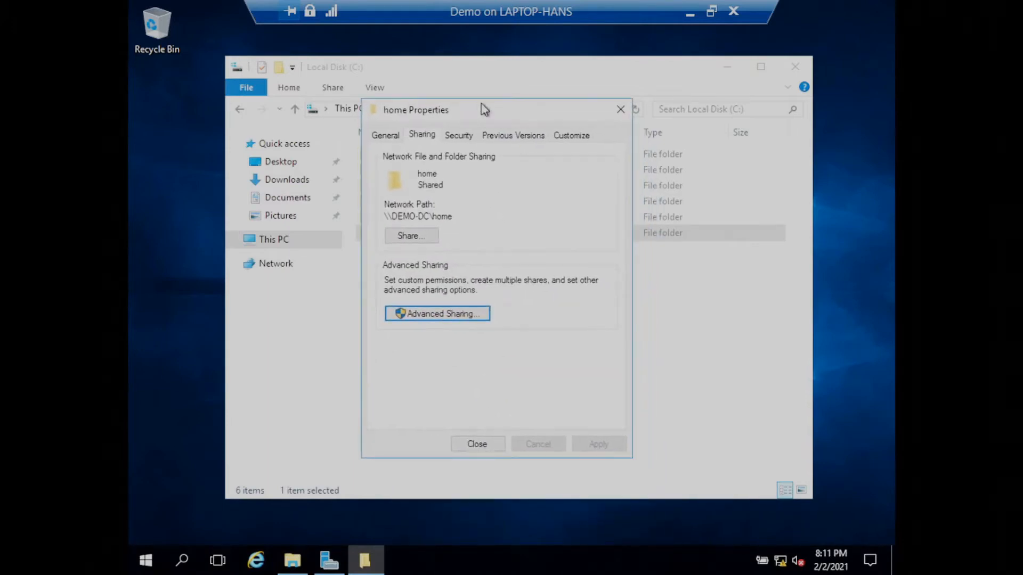
pyautogui.click(460, 137)
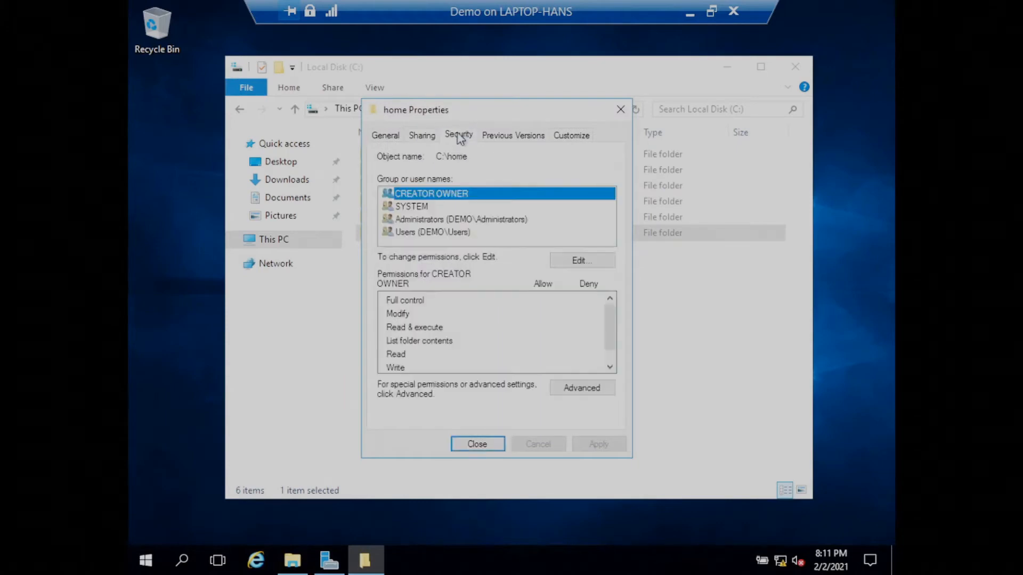
pyautogui.click(585, 389)
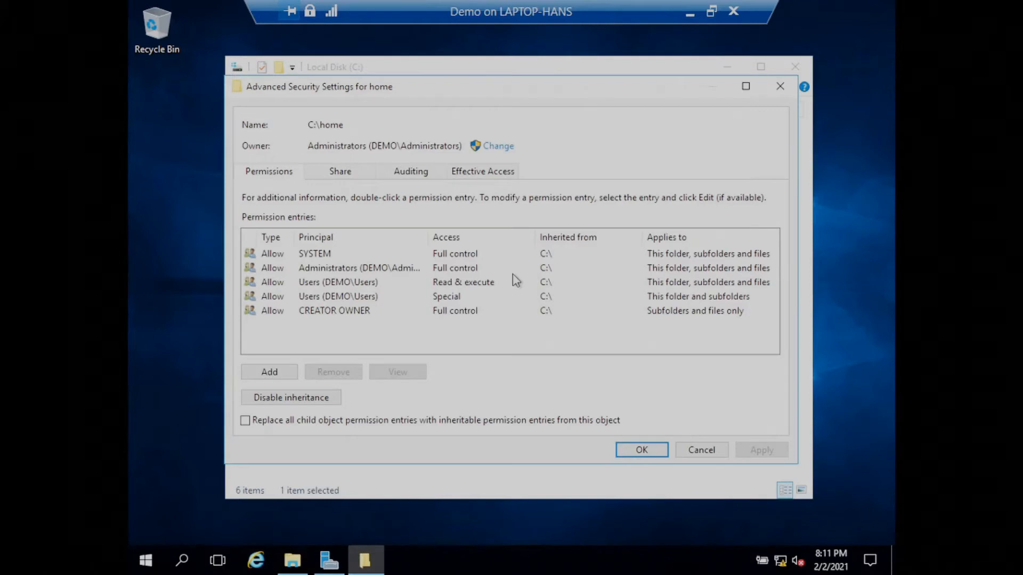
pyautogui.click(300, 400)
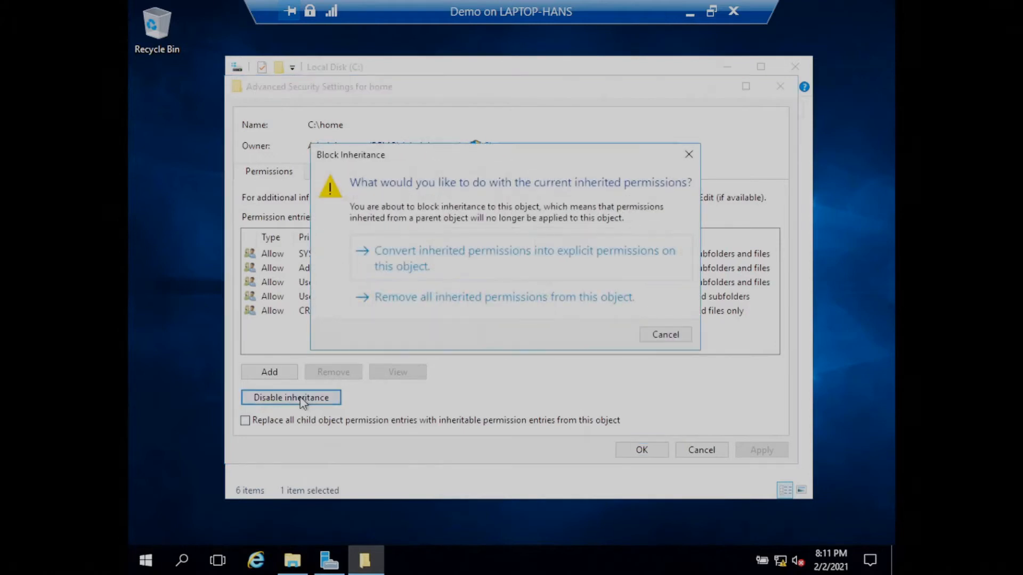
pyautogui.click(509, 267)
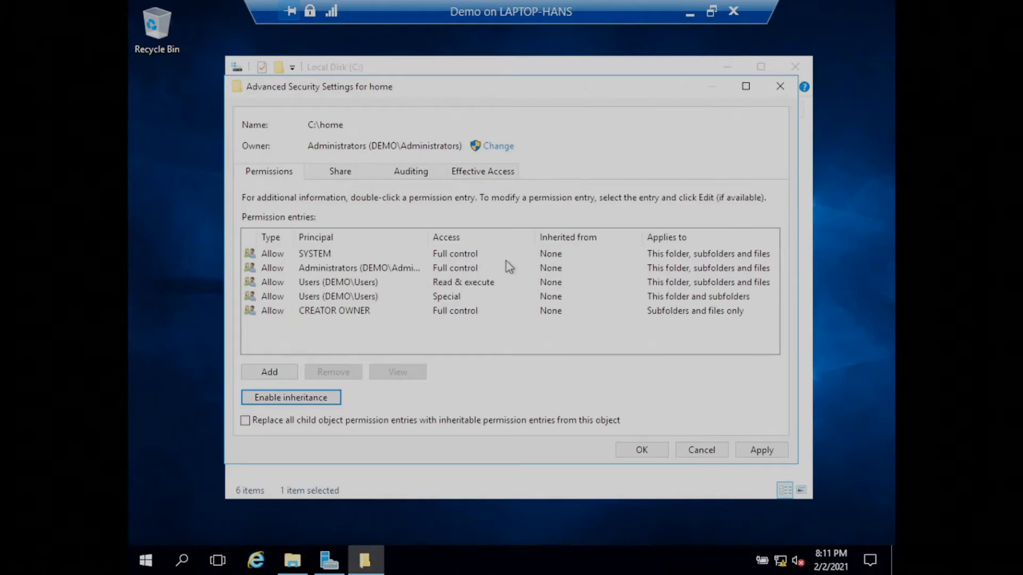
pyautogui.click(771, 451)
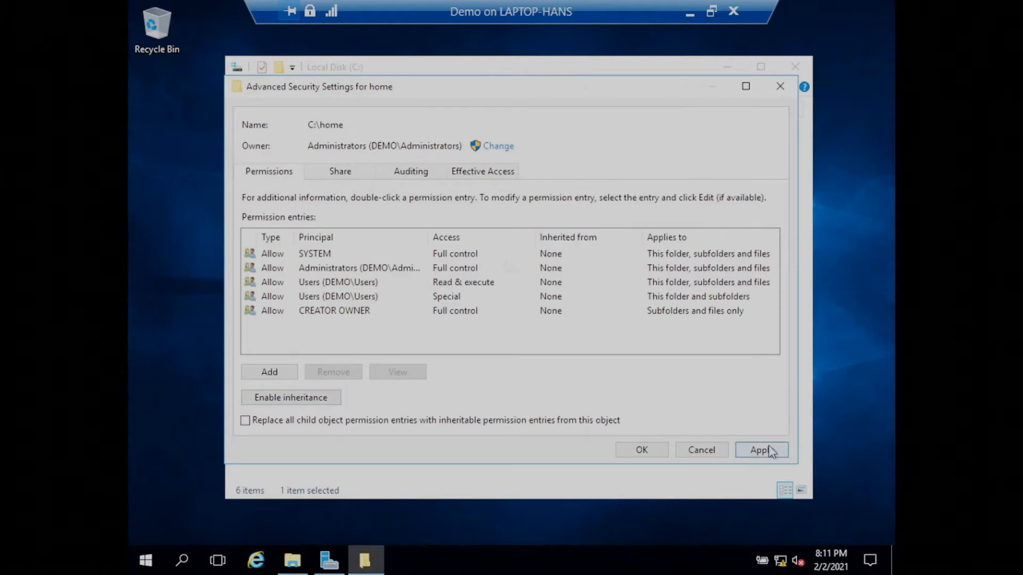
pyautogui.click(642, 450)
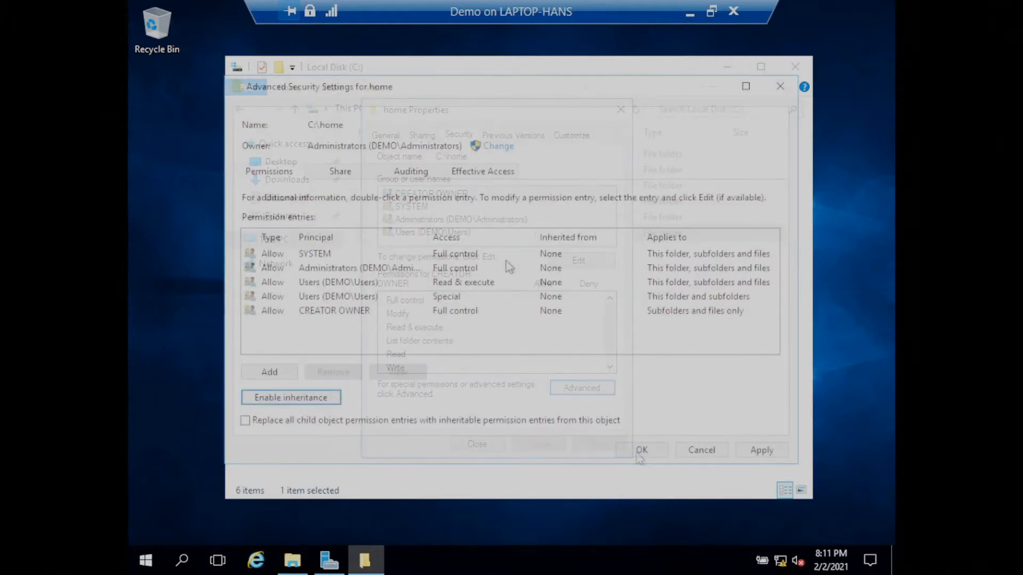
pyautogui.click(768, 450)
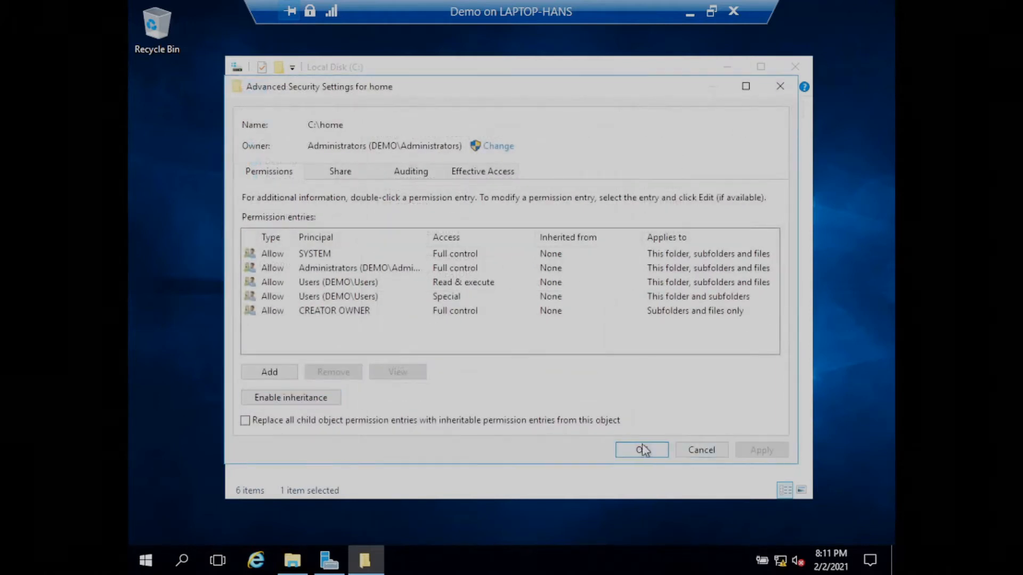
pyautogui.click(640, 451)
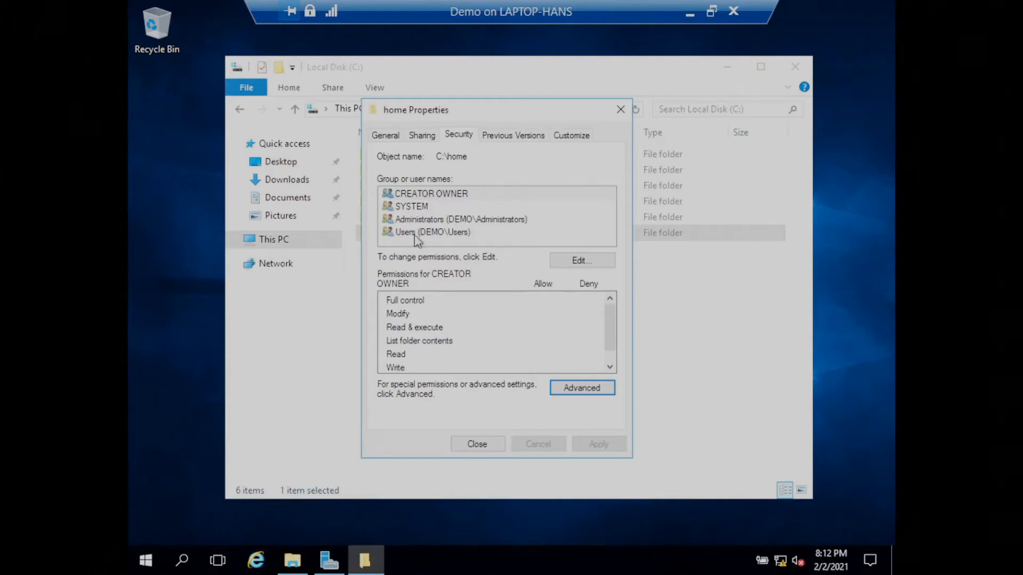
# Remove CREATOR OWNER and Users from the home folder's security permissions, save the change and close the folder's properties.
pyautogui.click(578, 261)
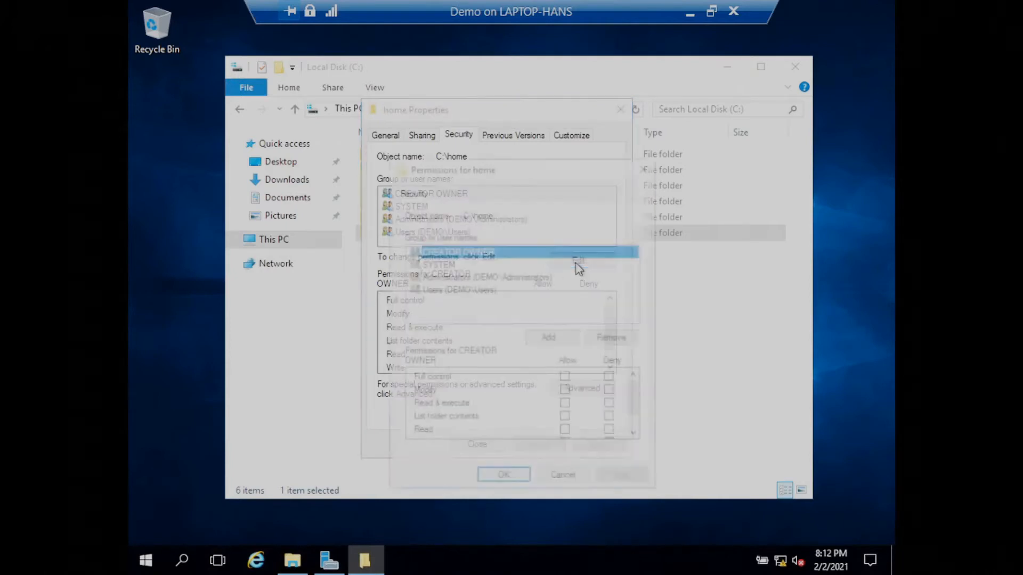
pyautogui.click(612, 338)
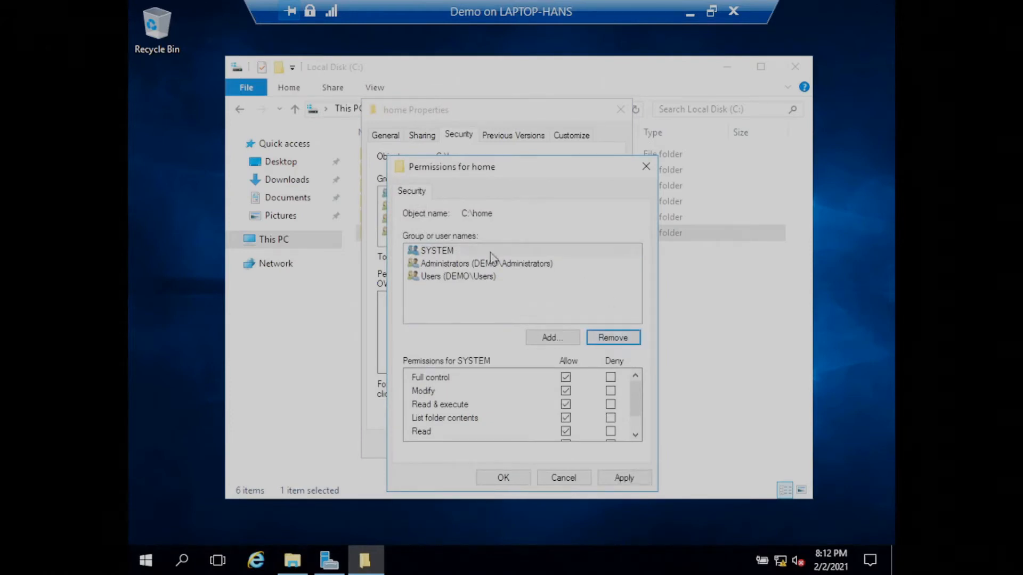
pyautogui.click(455, 251)
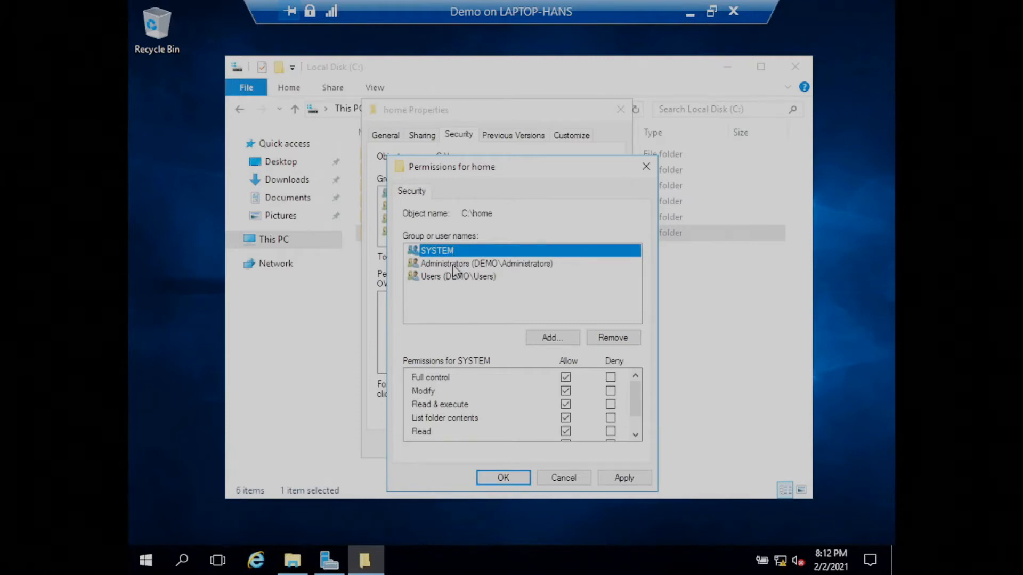
pyautogui.click(454, 266)
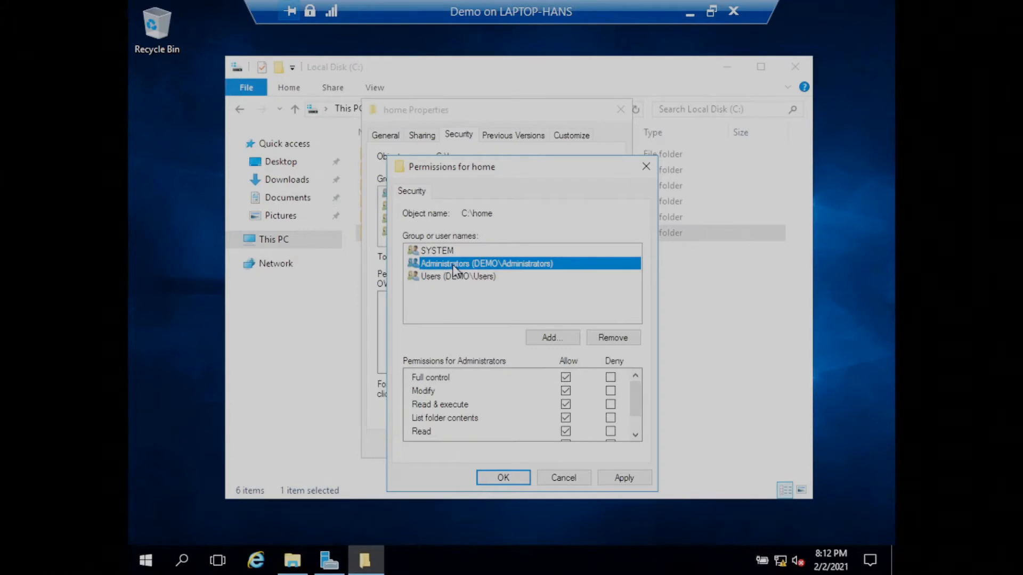
pyautogui.click(445, 276)
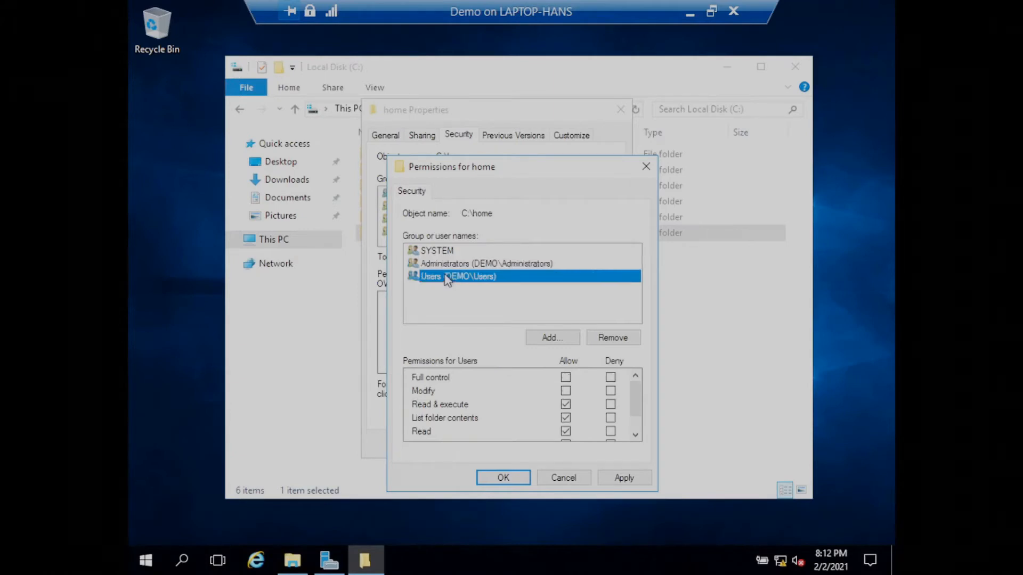
pyautogui.click(613, 338)
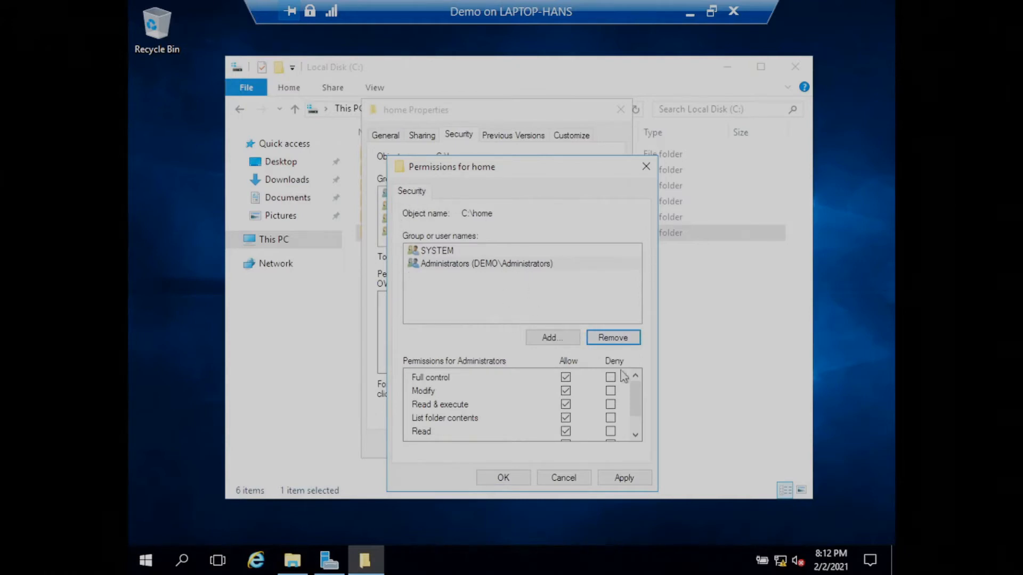
pyautogui.click(633, 478)
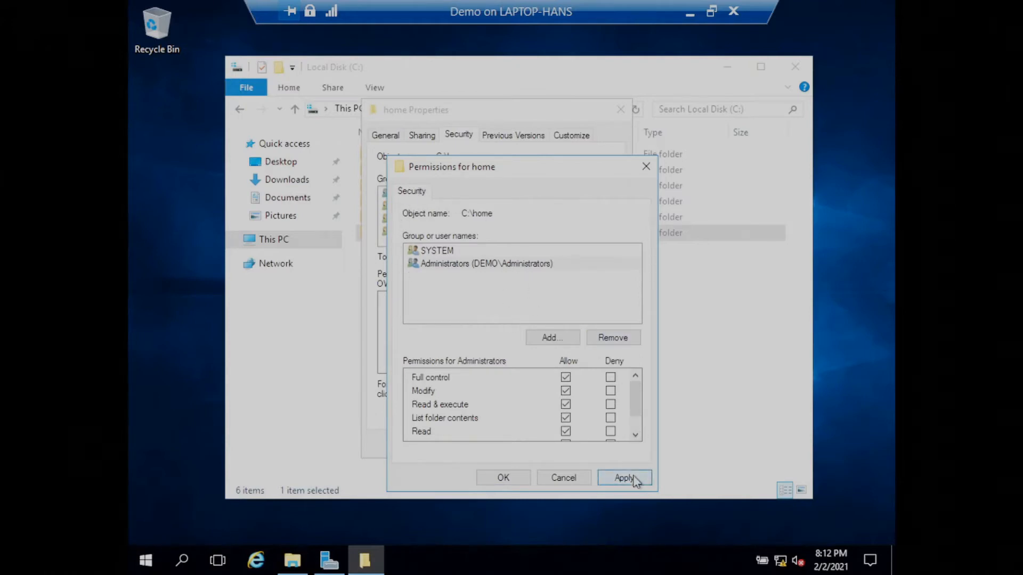
pyautogui.click(509, 483)
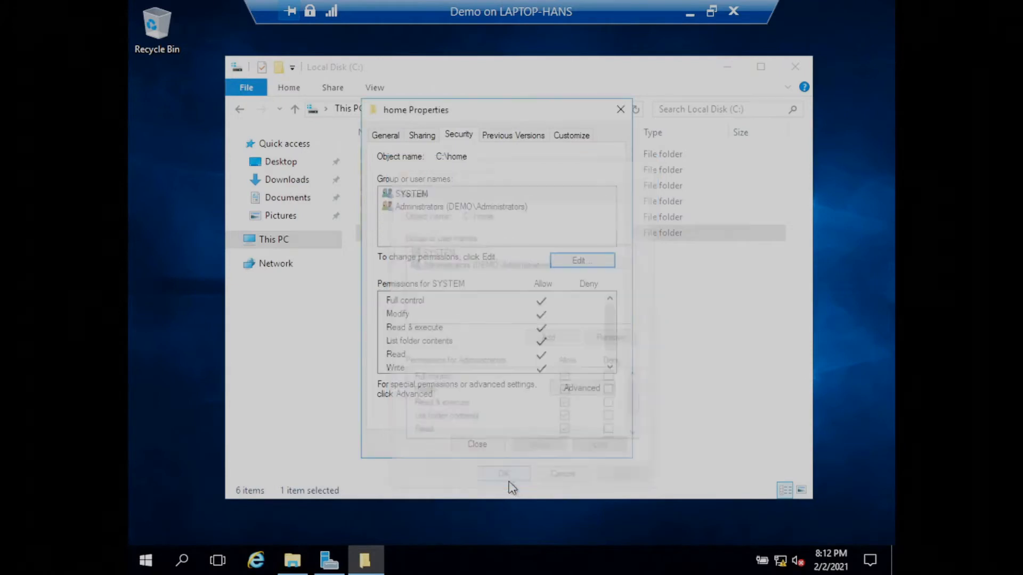
pyautogui.click(477, 445)
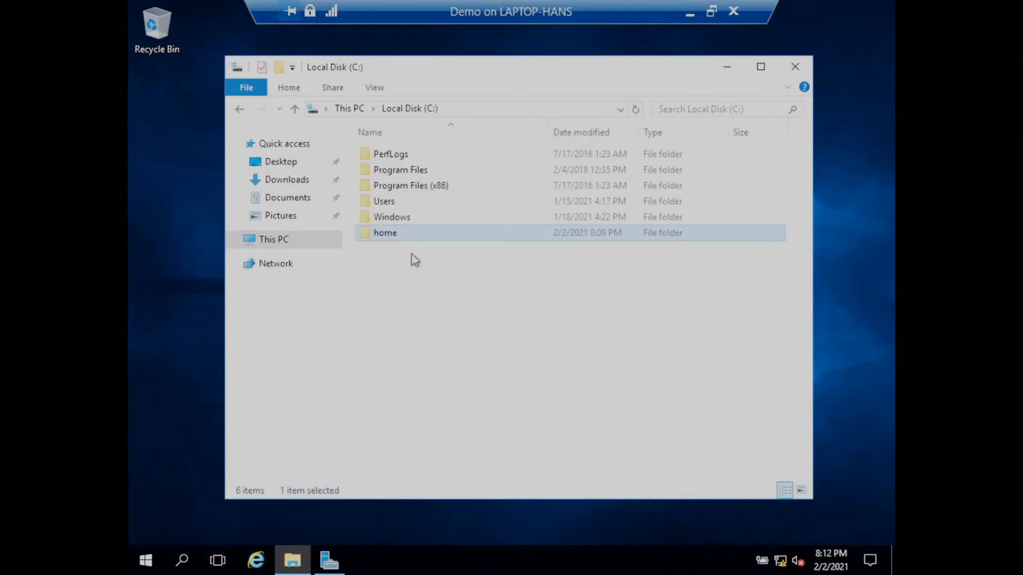
# Switch to Server Manager, open Active Directory Users and Computers, and show the IT organizational unit under demo.local.
pyautogui.click(719, 67)
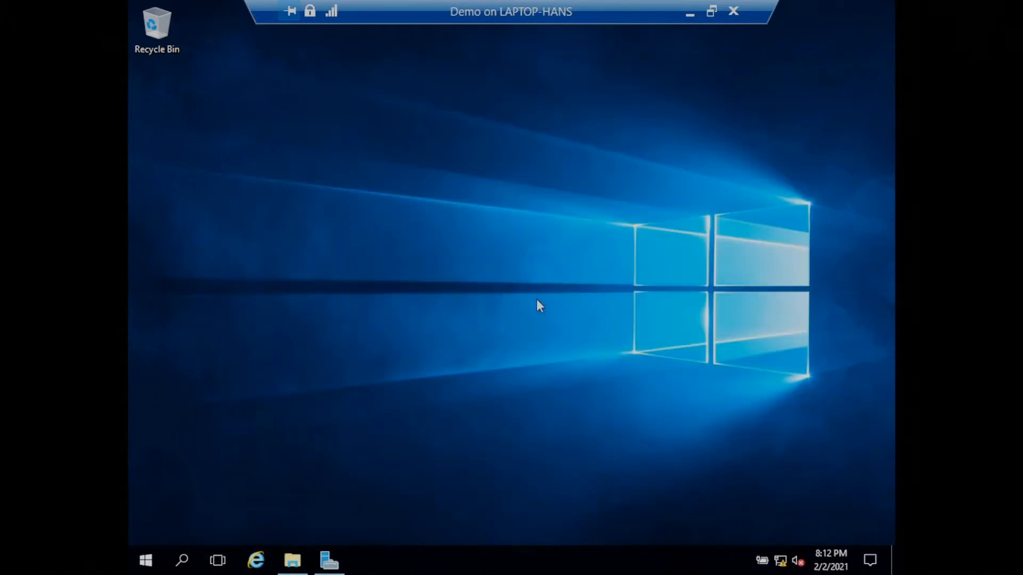
pyautogui.click(329, 560)
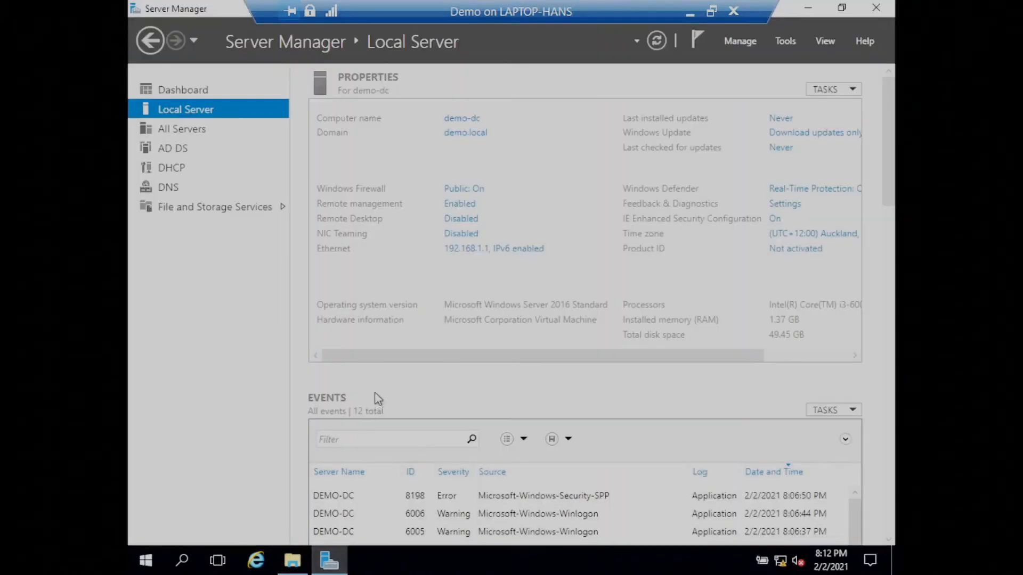
pyautogui.click(784, 43)
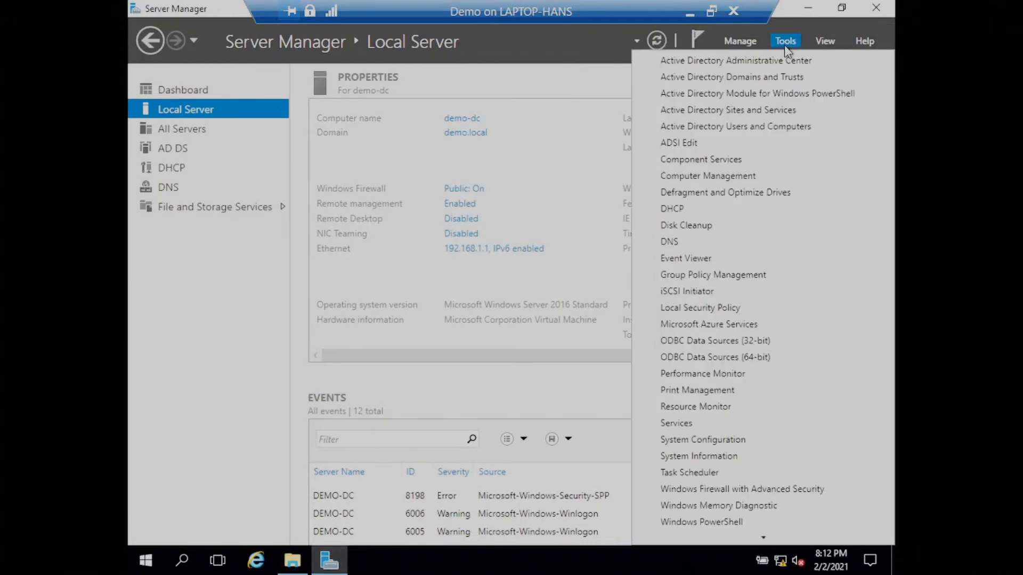
pyautogui.click(778, 128)
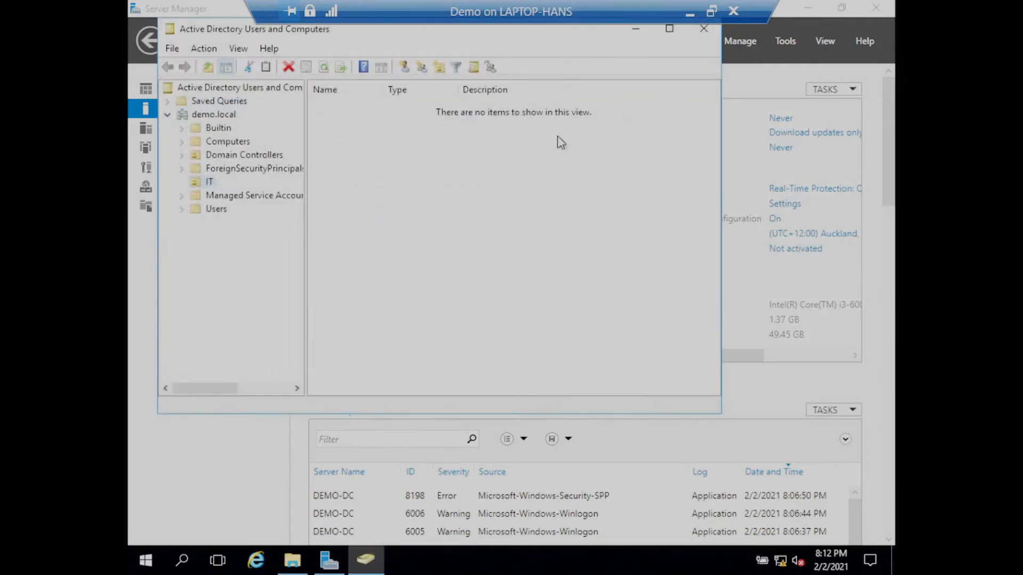
pyautogui.click(217, 209)
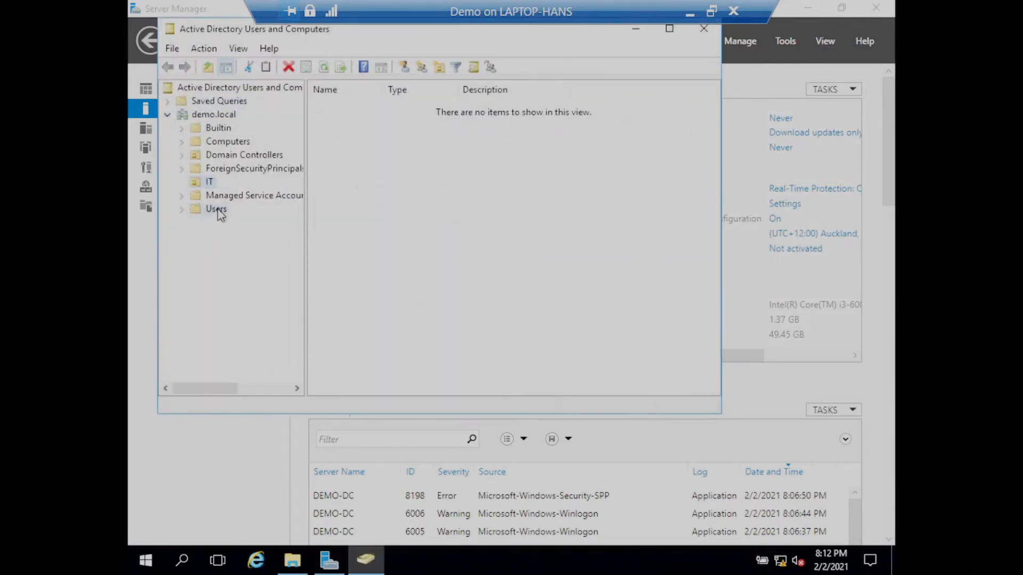
pyautogui.click(213, 184)
# Start a new user in the IT organizational unit with "it" as both first name and logon name, and continue to the password settings.
pyautogui.rightClick(477, 158)
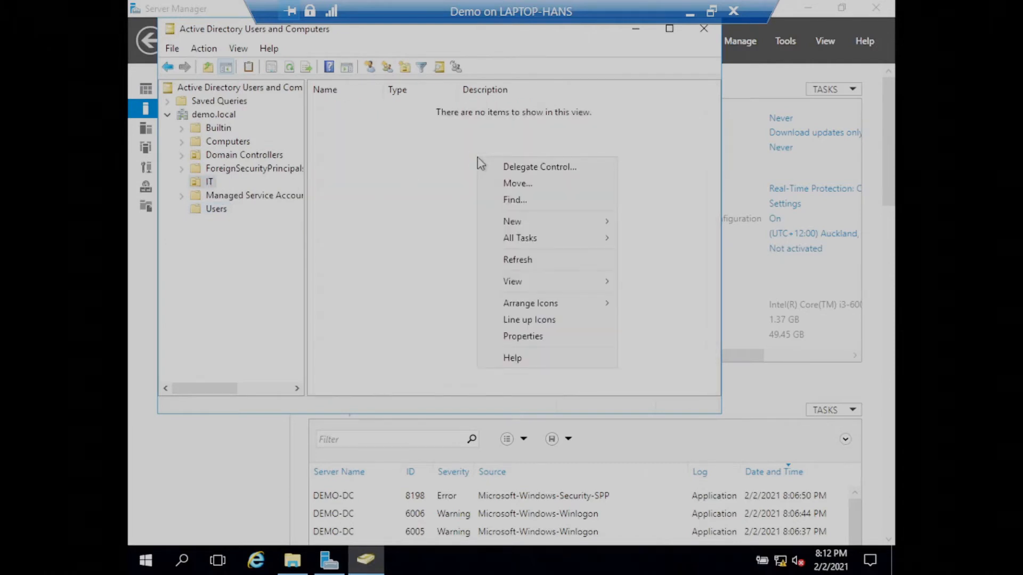
pyautogui.moveTo(575, 223)
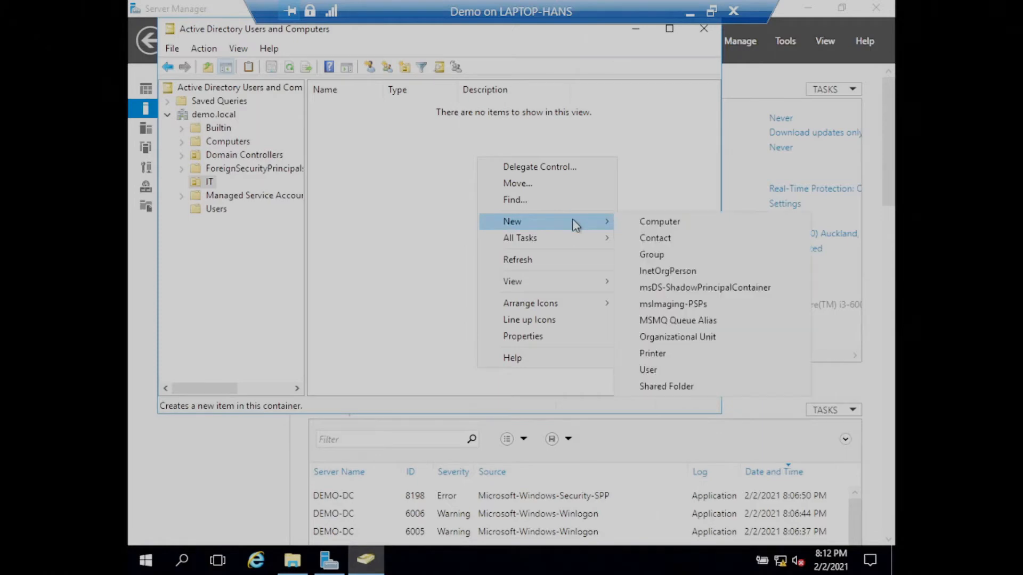
pyautogui.click(653, 369)
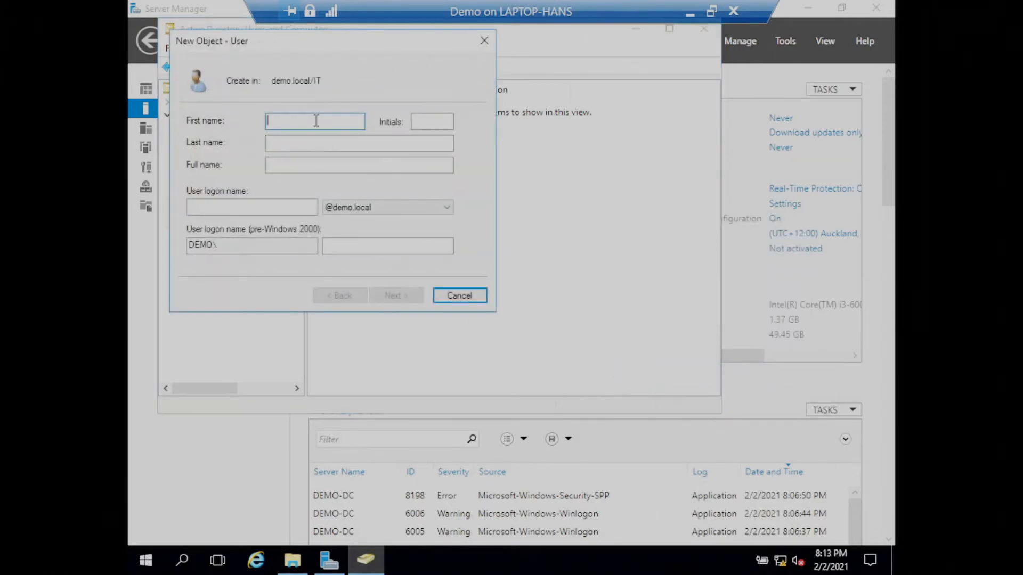
pyautogui.write('I')
pyautogui.press('Tab')
pyautogui.press('Tab')
pyautogui.press('Tab')
pyautogui.press('Tab')
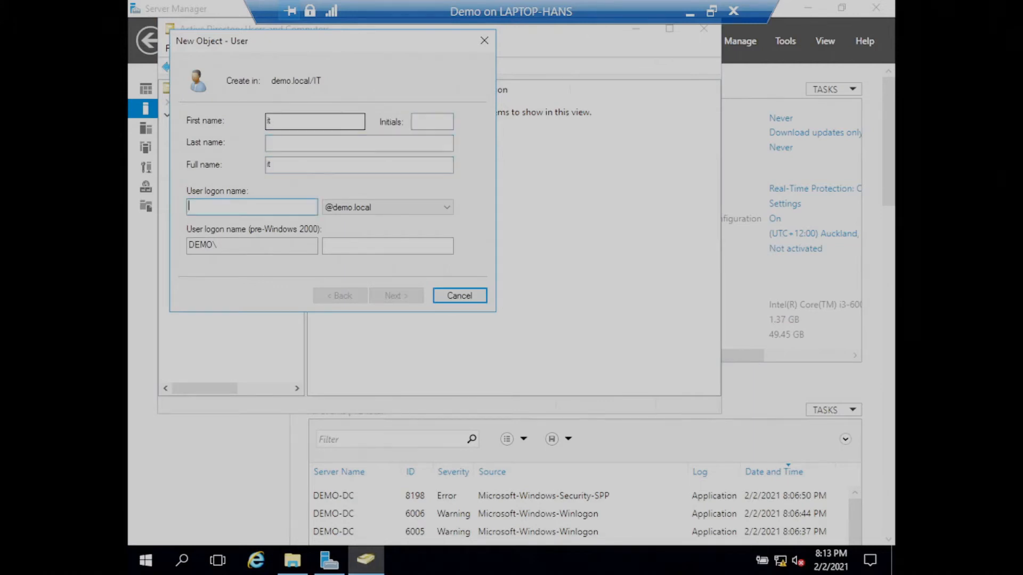
pyautogui.write('it')
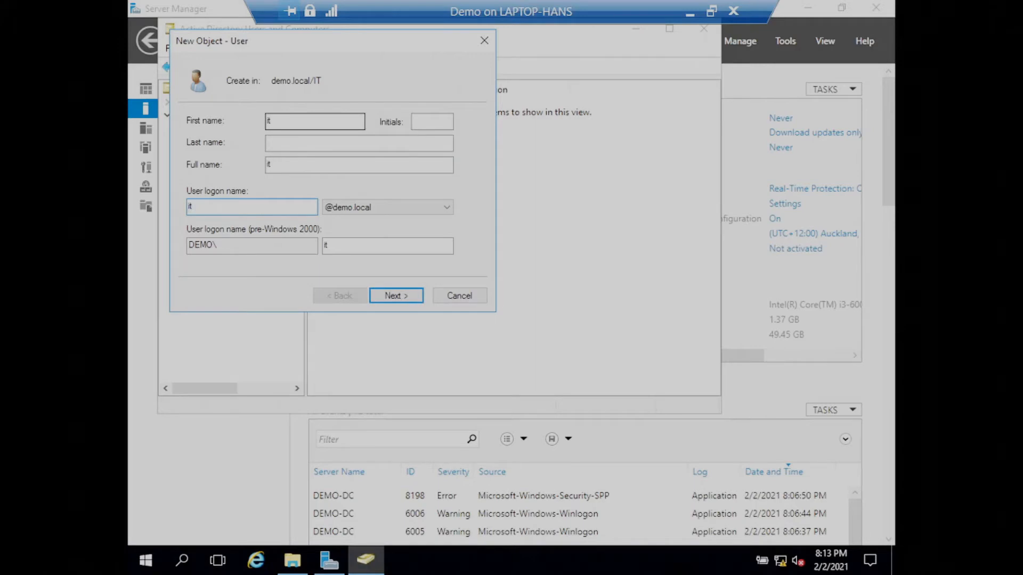
pyautogui.click(397, 300)
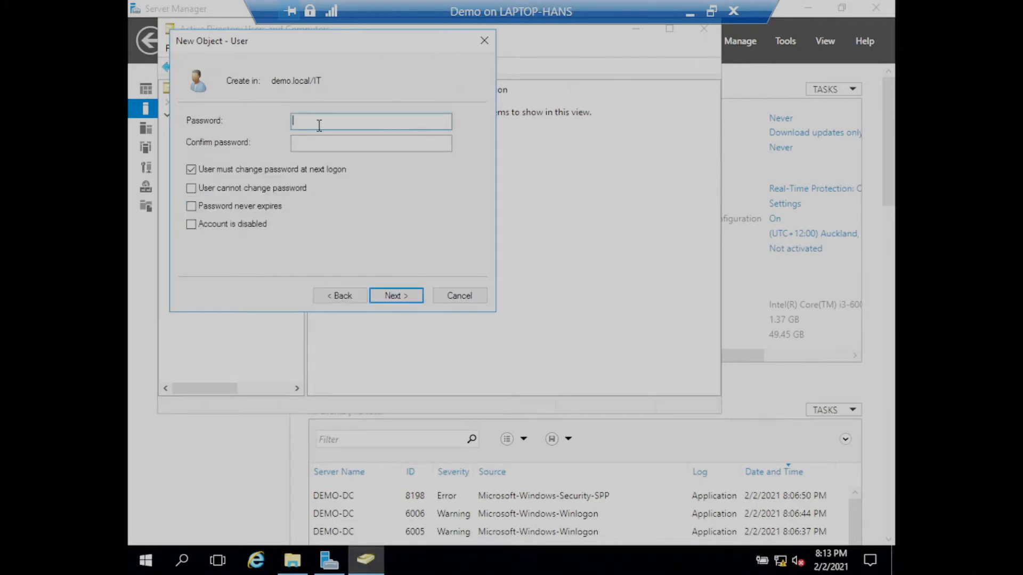
# Enter and confirm the account password for the new user.
pyautogui.write('••••••••••••')
pyautogui.press('Tab')
pyautogui.write('•')
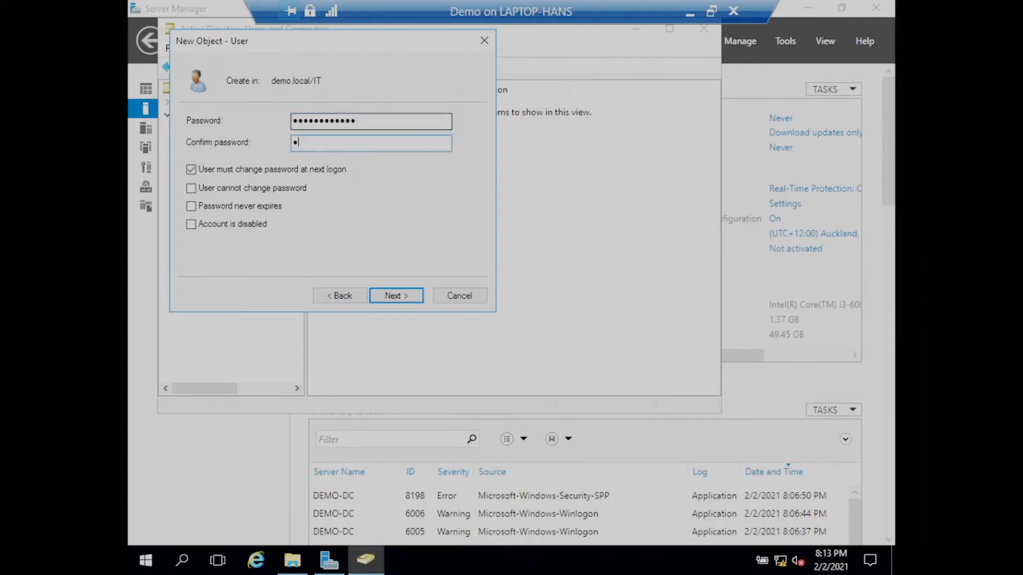
pyautogui.write('••••••••••')
# Turn off the required password change at next logon, set the password to never expire, and finish creating the user.
pyautogui.click(191, 170)
pyautogui.click(190, 206)
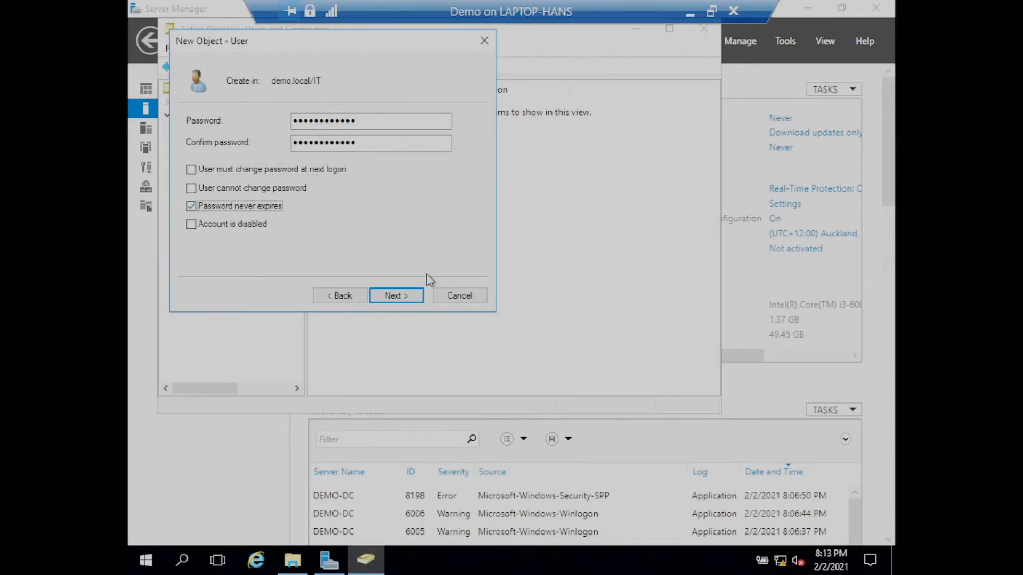
pyautogui.click(397, 296)
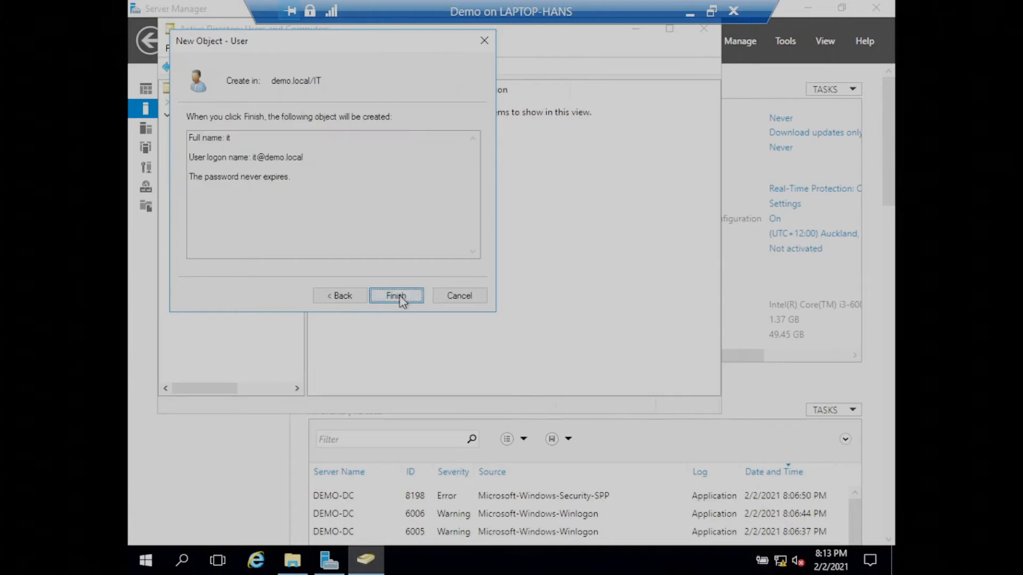
pyautogui.click(400, 297)
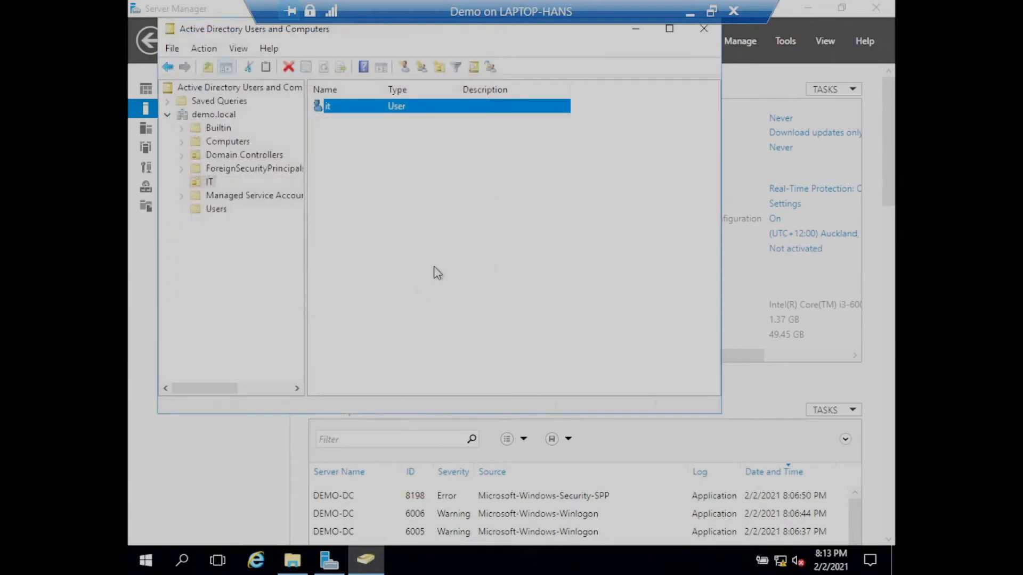
# In the it user's profile properties, set the home folder to connect as drive H:.
pyautogui.doubleClick(395, 106)
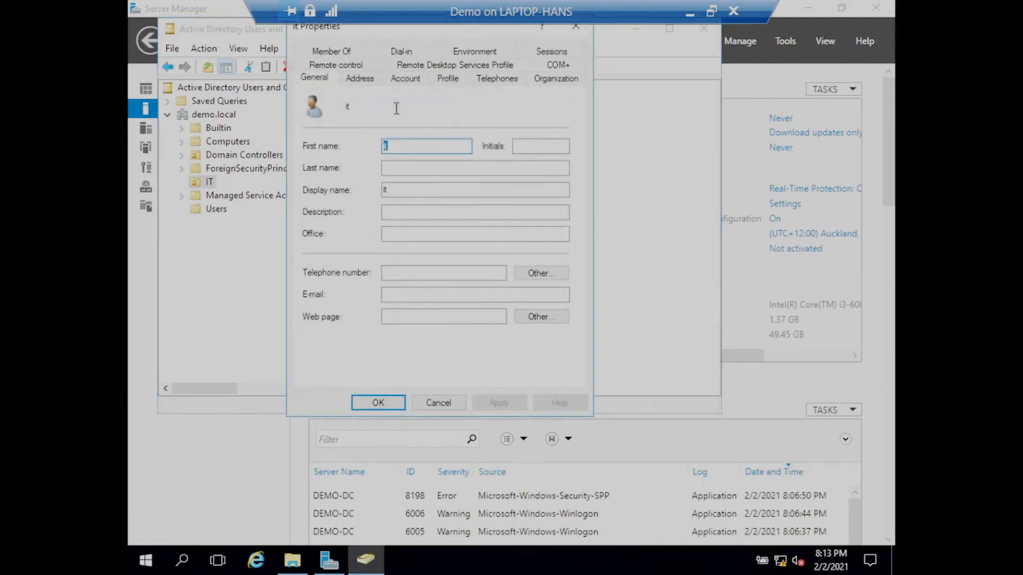
pyautogui.click(449, 78)
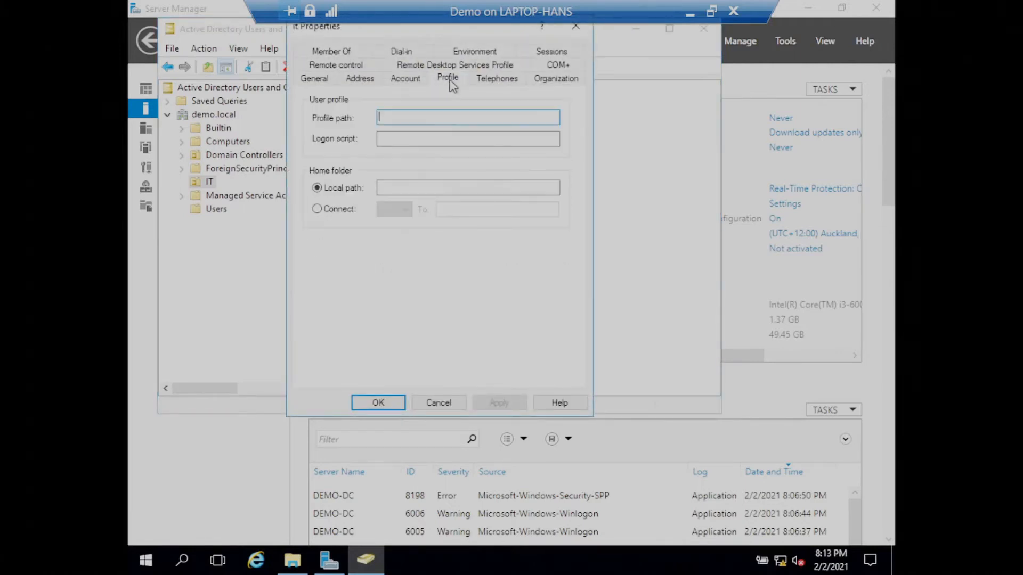
pyautogui.click(317, 208)
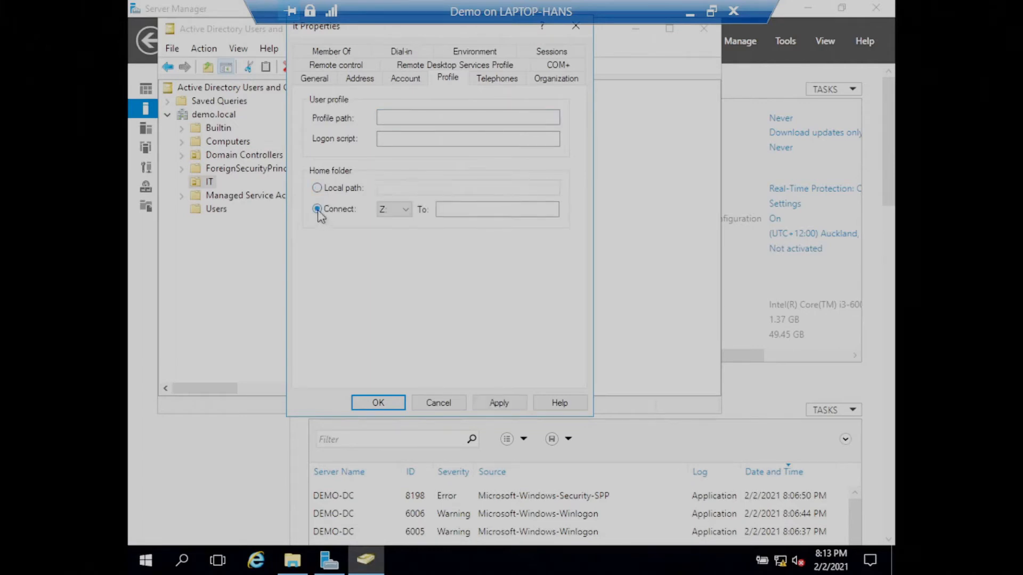
pyautogui.click(407, 211)
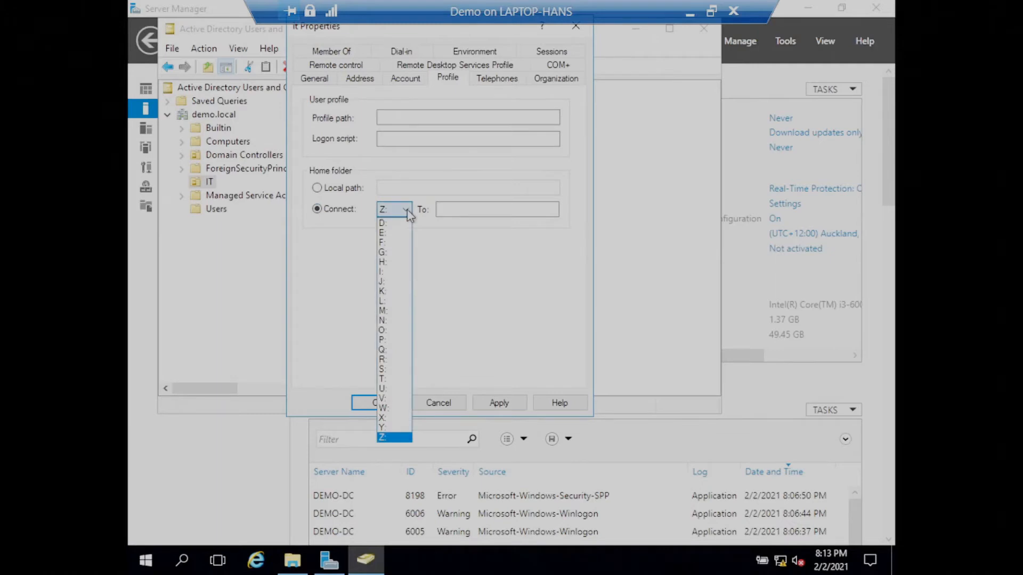
pyautogui.click(395, 262)
# Set the home folder's network path to \\demo-dc\home\%username% and apply the change.
pyautogui.click(468, 209)
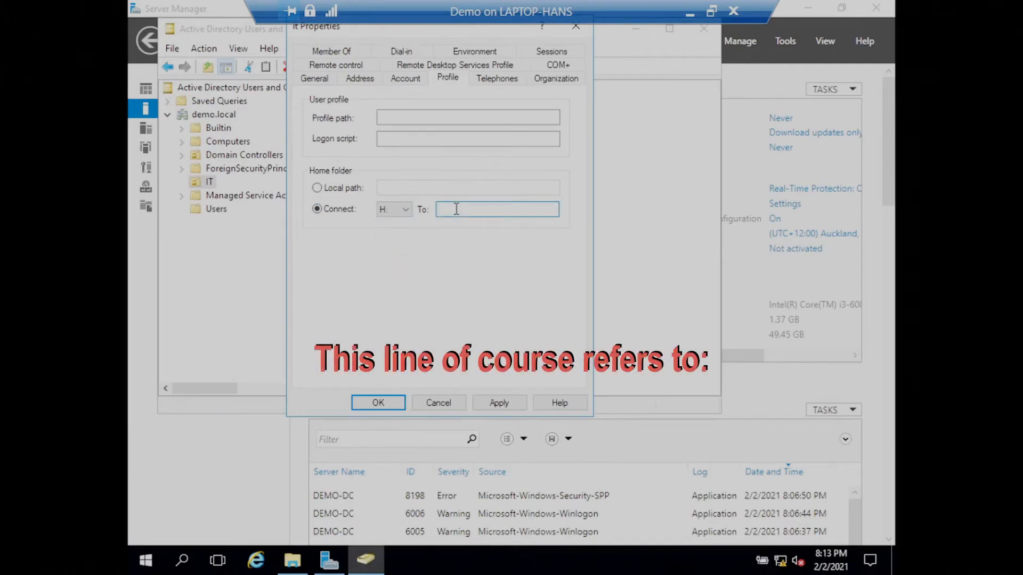
pyautogui.write('\\\\demo-dc')
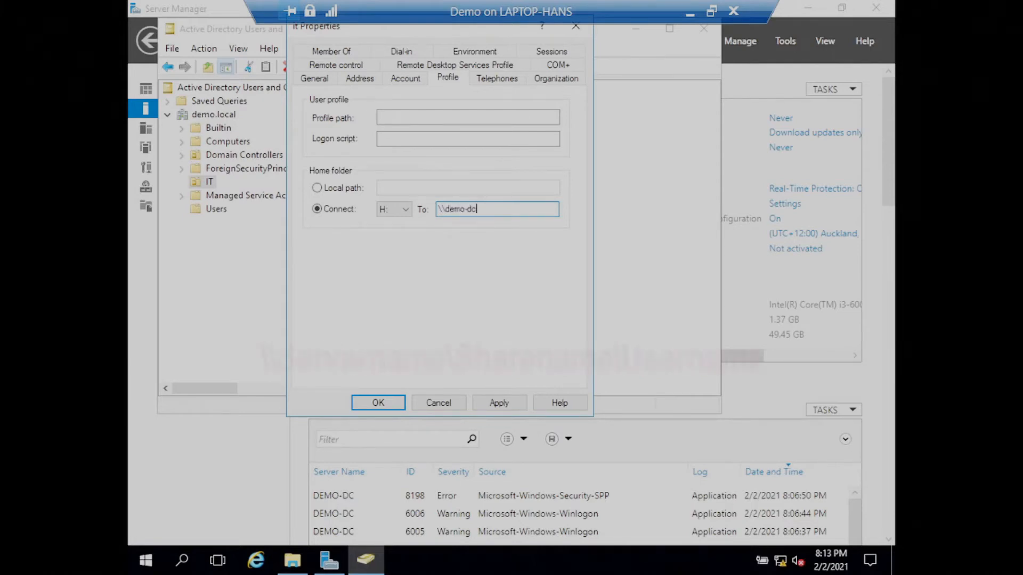
pyautogui.write('\\')
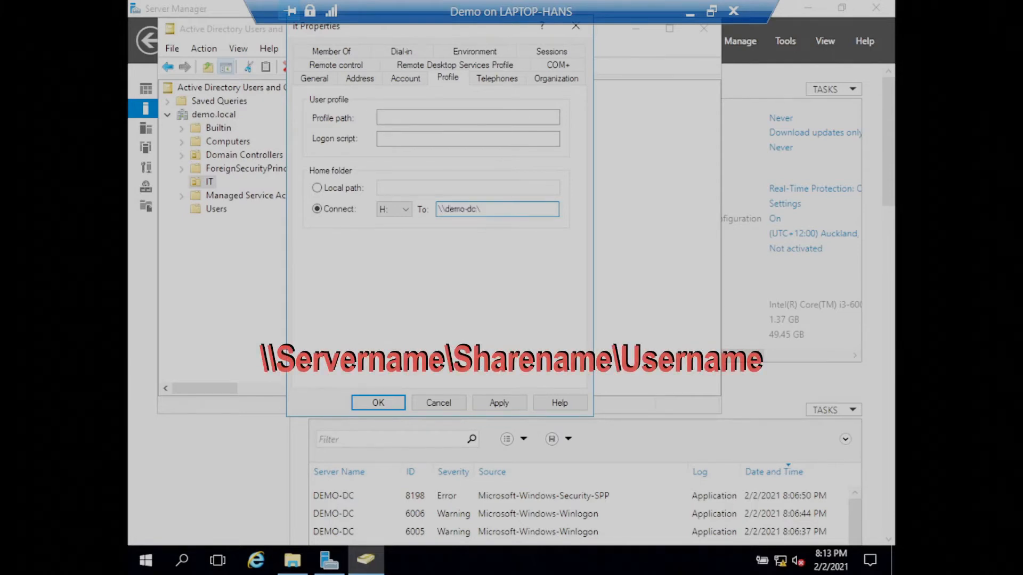
pyautogui.write('home\\')
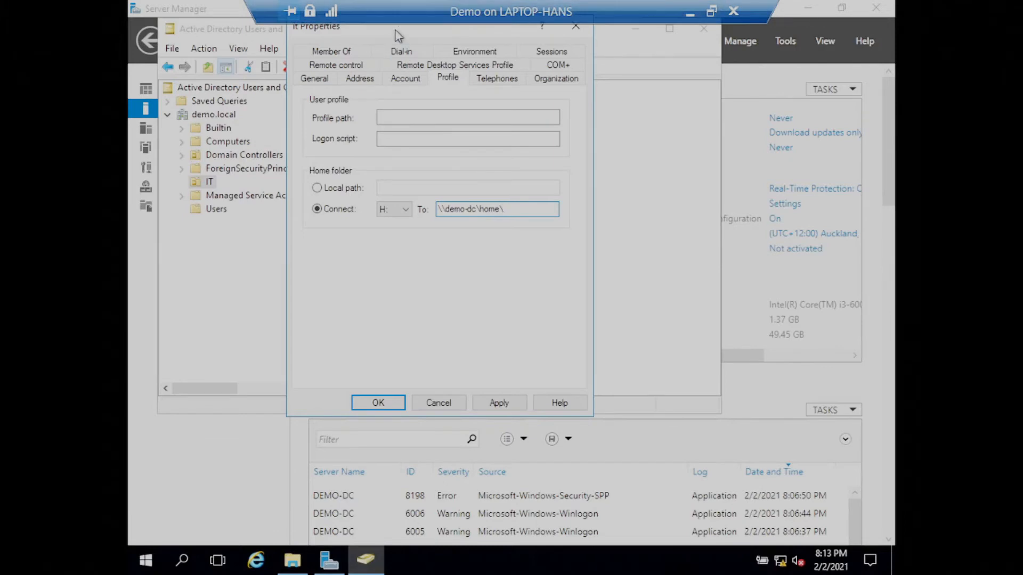
pyautogui.moveTo(394, 31); pyautogui.dragTo(393, 51)
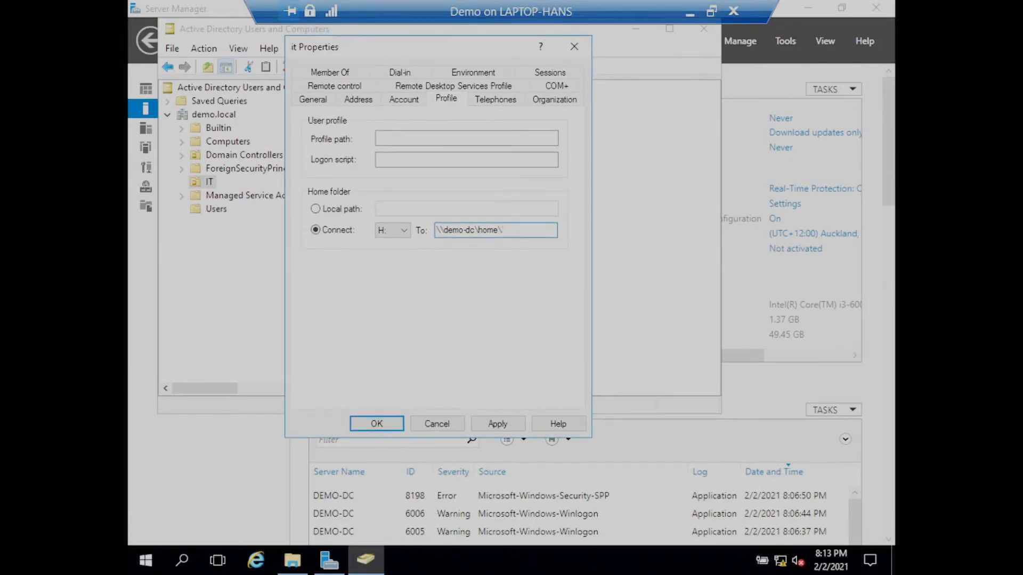
pyautogui.write('%username%')
pyautogui.click(496, 425)
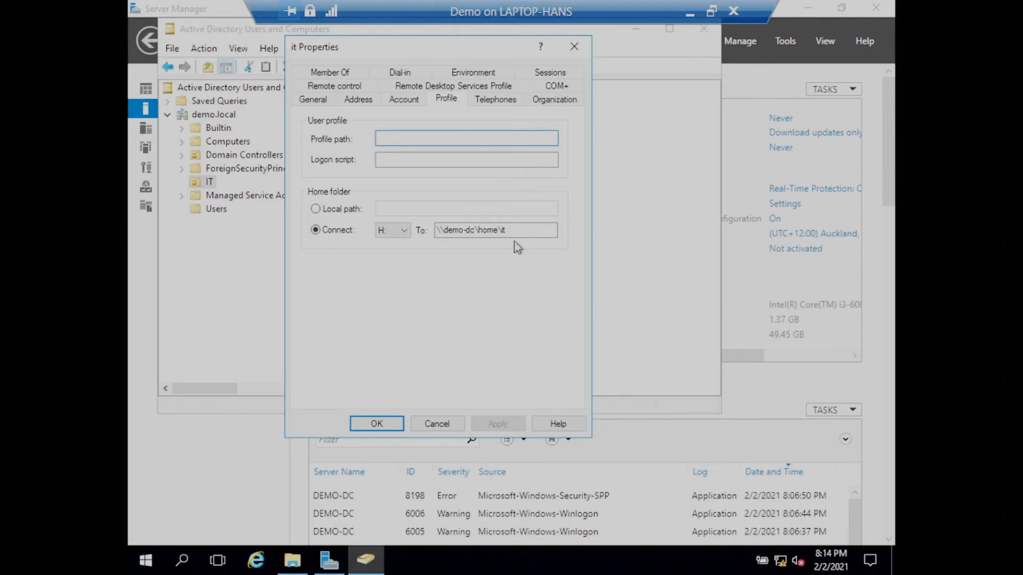
# Close the it user's properties, clear the management windows from the desktop, and switch to File Explorer.
pyautogui.click(374, 424)
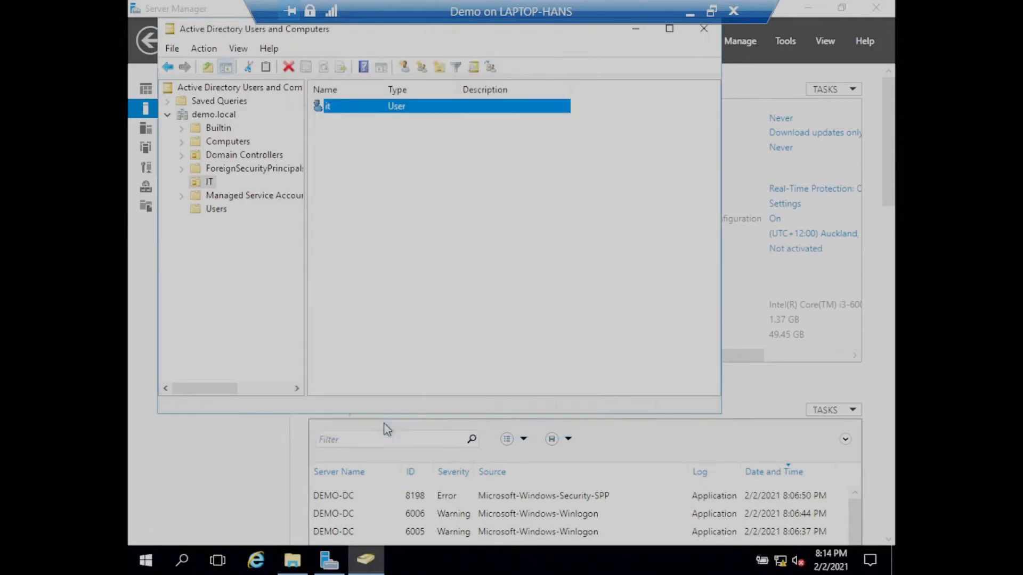
pyautogui.click(629, 30)
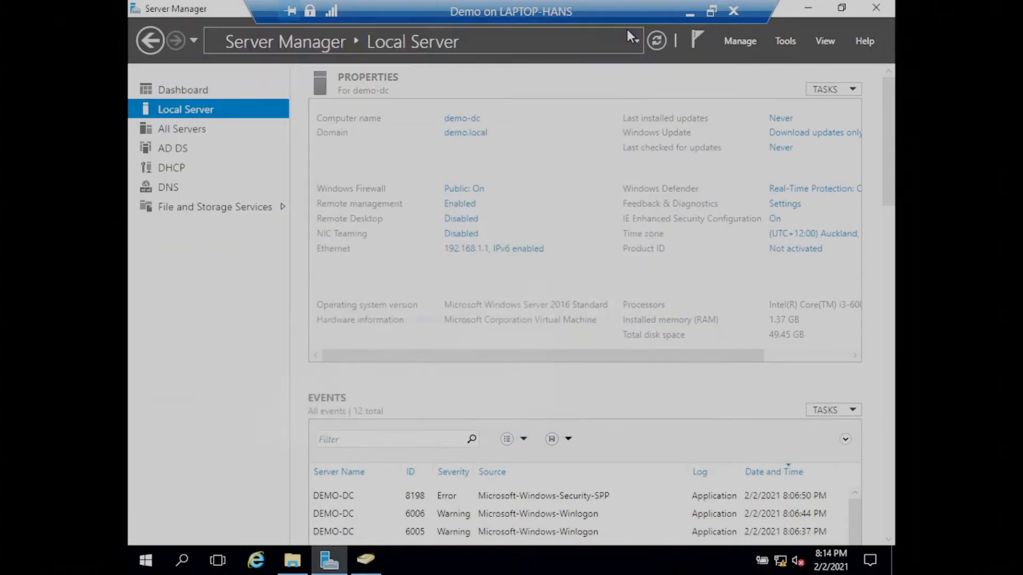
pyautogui.click(808, 7)
pyautogui.click(292, 559)
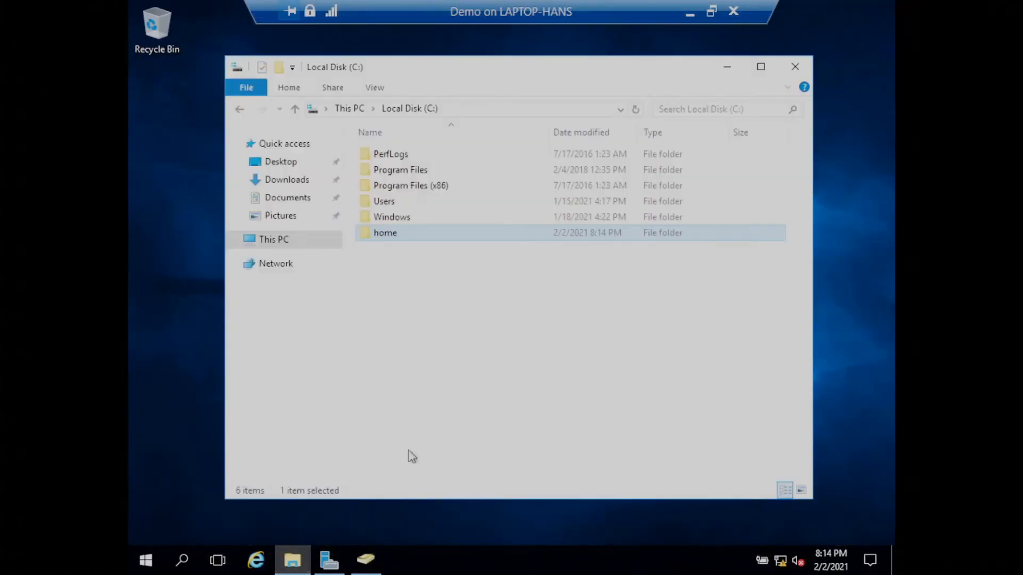
# Check the security permissions of the it folder inside C:\home, then close its properties.
pyautogui.doubleClick(390, 235)
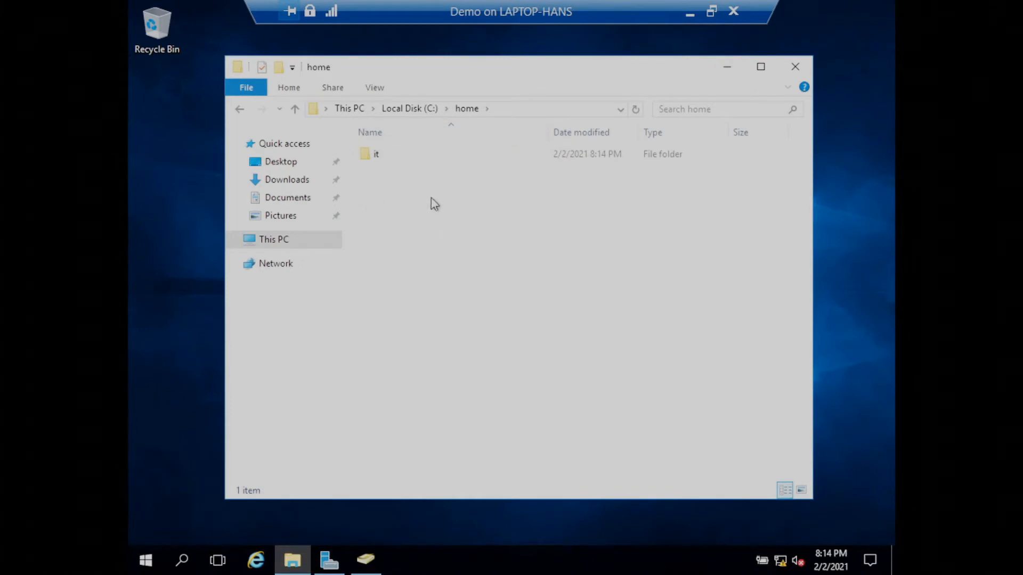
pyautogui.rightClick(373, 160)
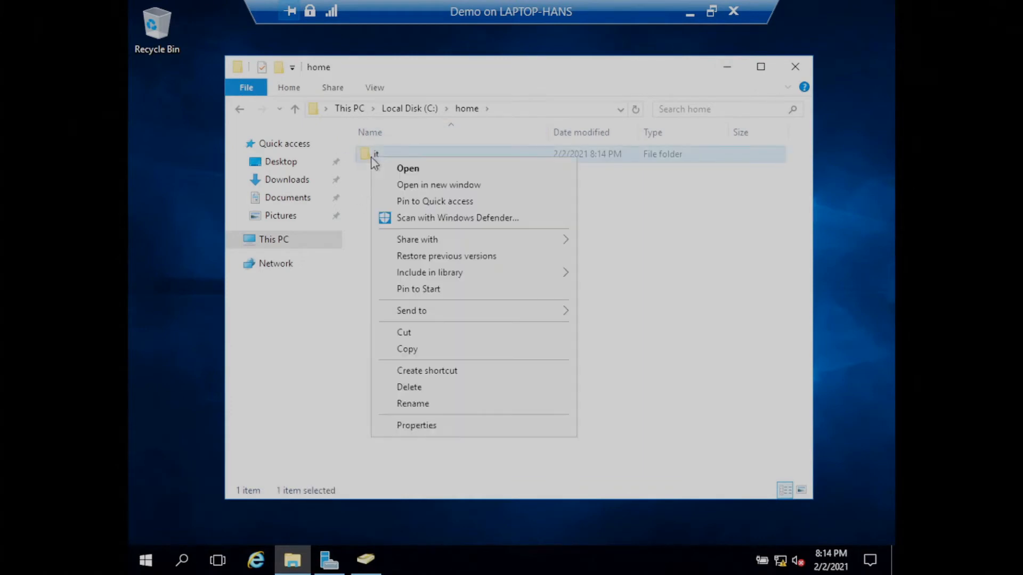
pyautogui.click(416, 425)
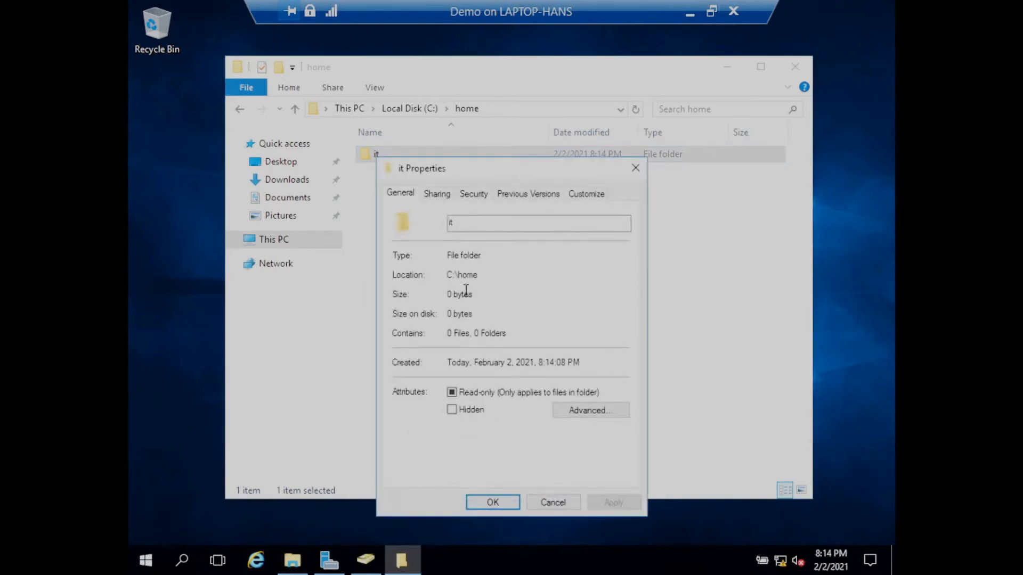
pyautogui.click(473, 194)
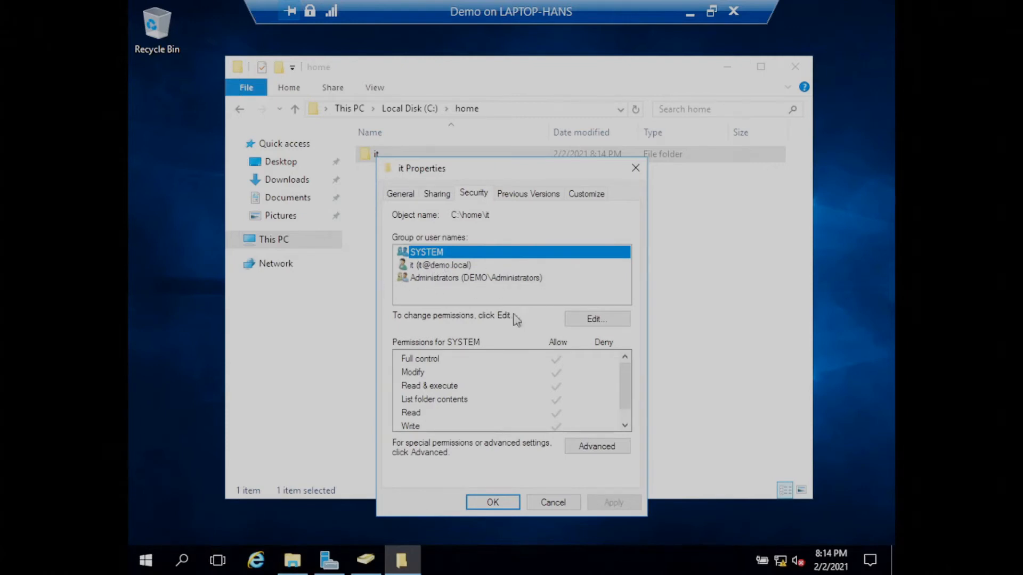
pyautogui.click(493, 503)
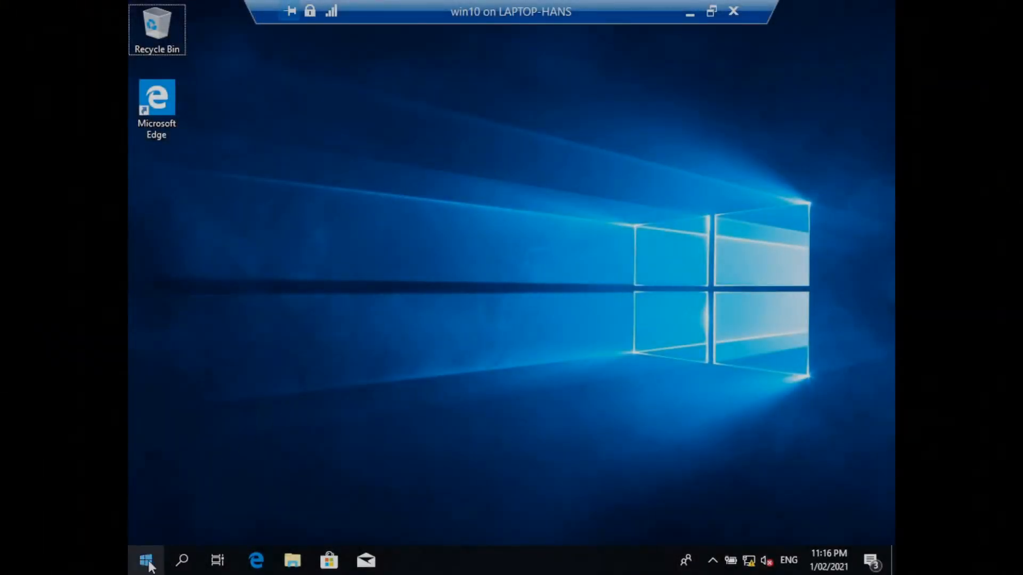
# On the win10 client, run whoami in Command Prompt to check the signed-in account, then close it.
pyautogui.click(267, 230)
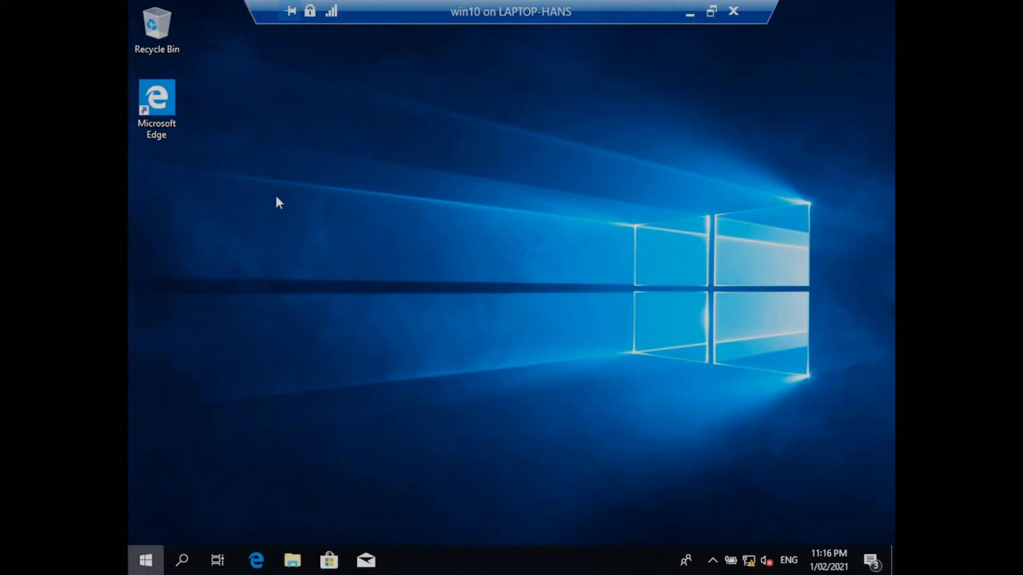
pyautogui.press('super')
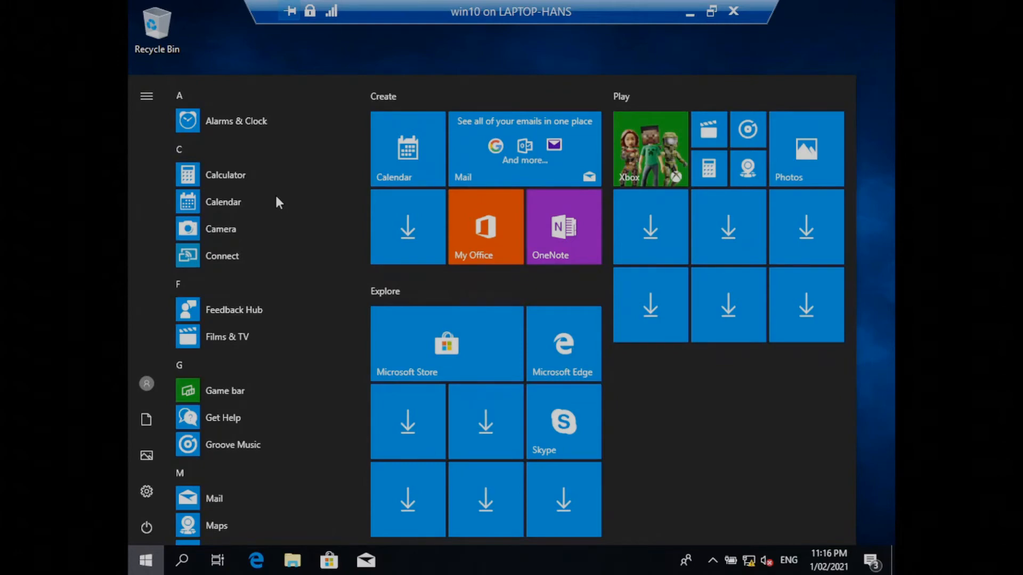
pyautogui.write('cmd')
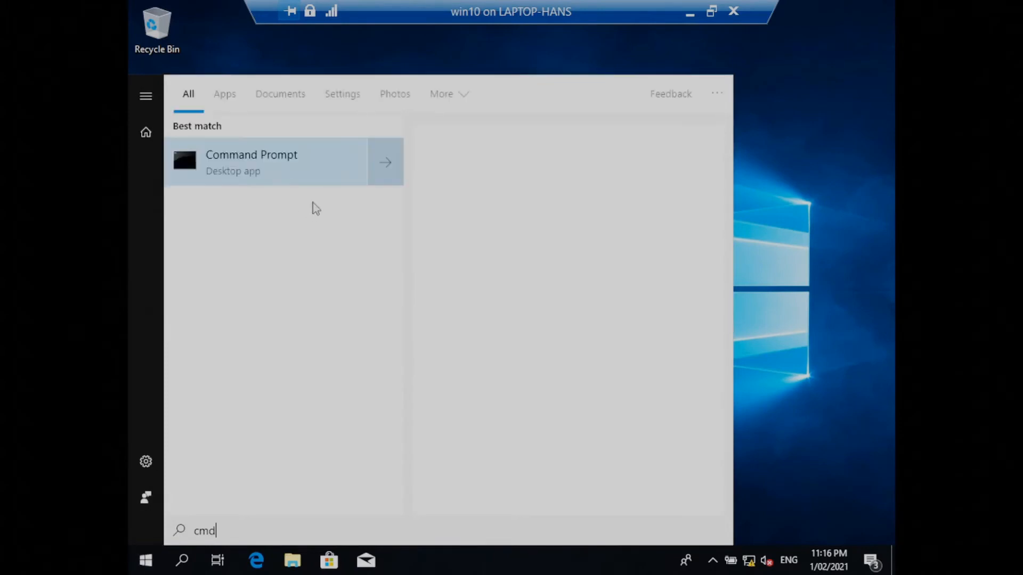
pyautogui.click(273, 169)
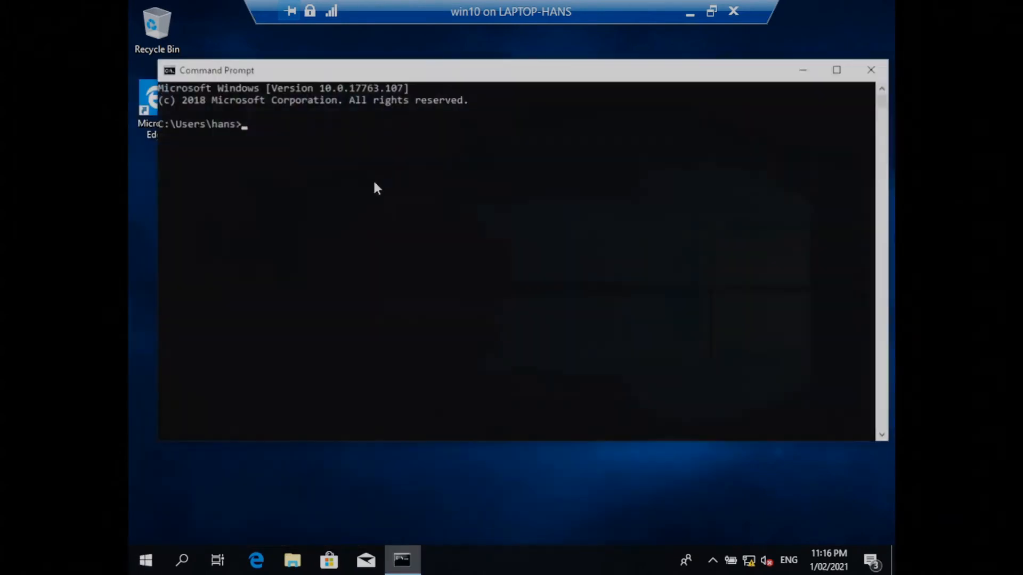
pyautogui.write('wh')
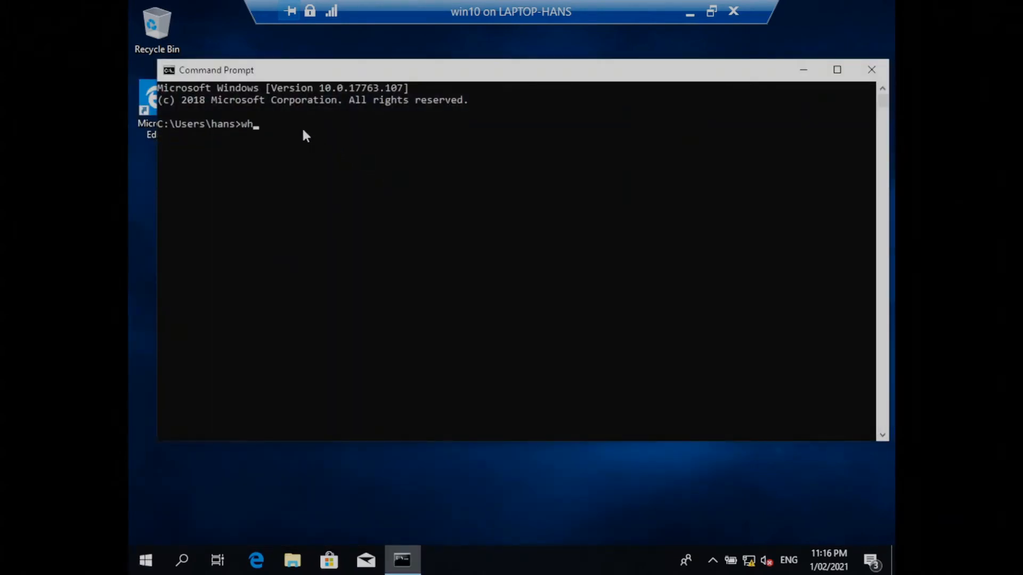
pyautogui.write('oami')
pyautogui.press('Return')
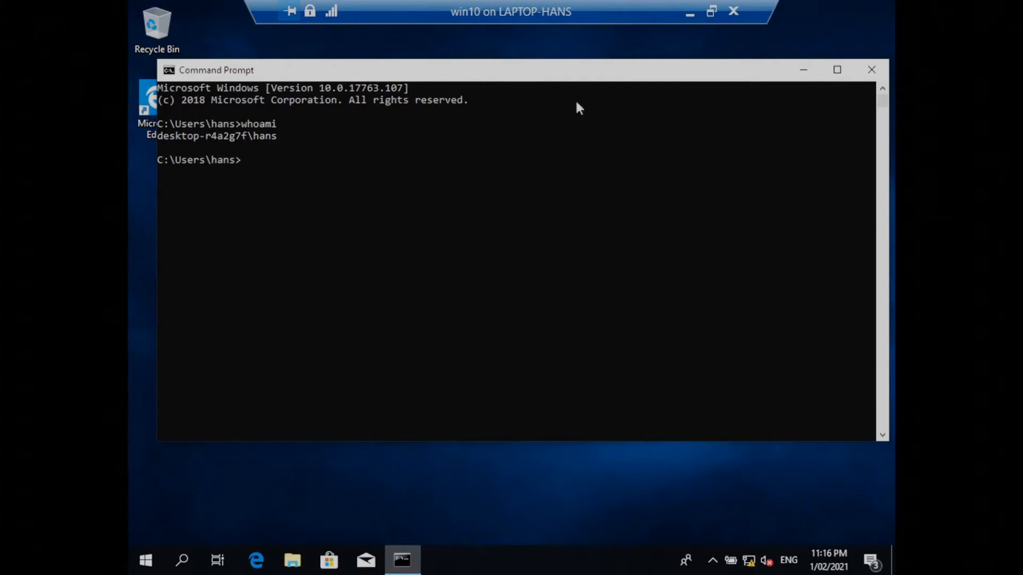
pyautogui.click(870, 71)
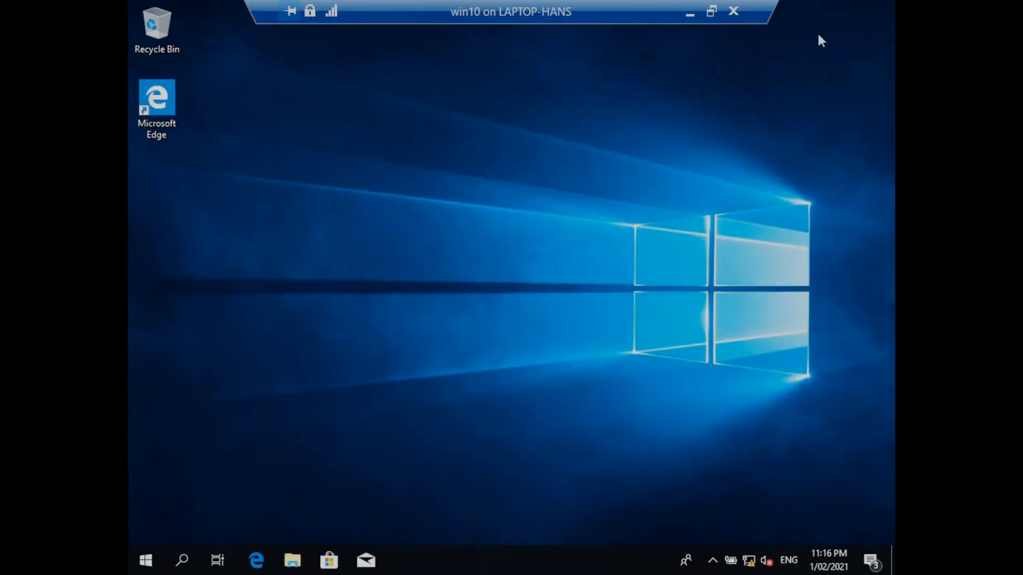
# Find This PC, view its system properties, and open the computer name and domain change settings.
pyautogui.click(149, 560)
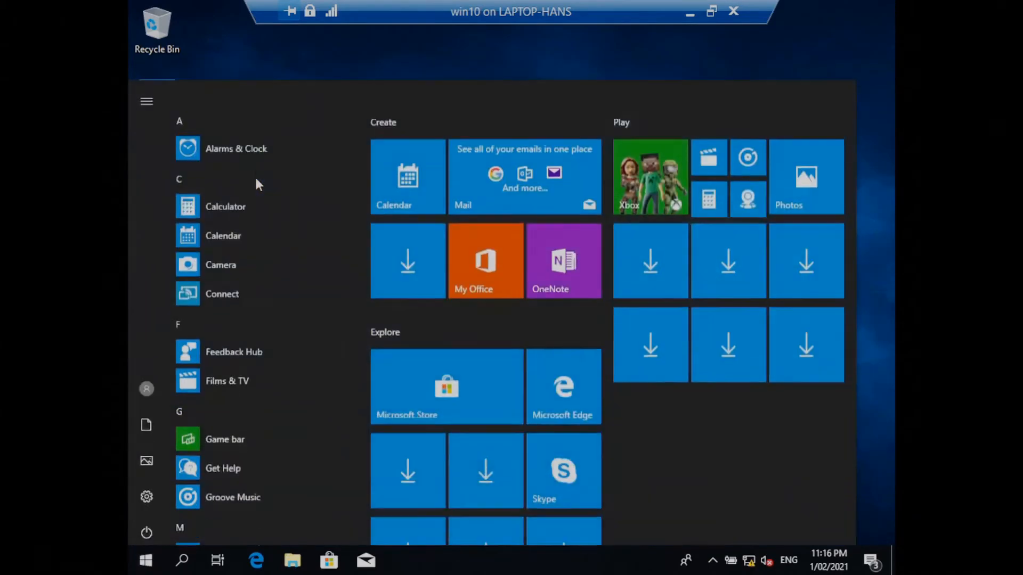
pyautogui.write('pc')
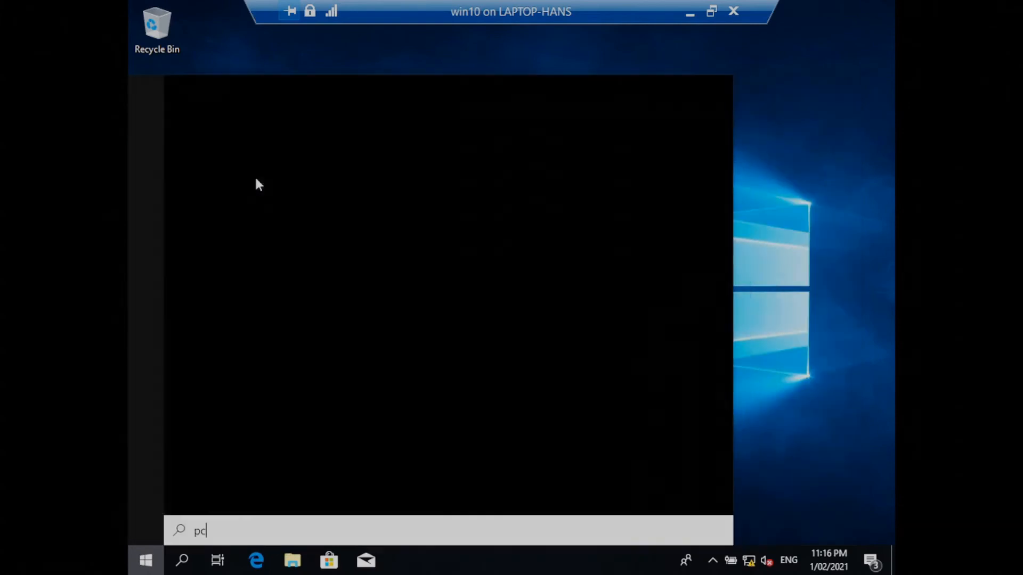
pyautogui.rightClick(254, 172)
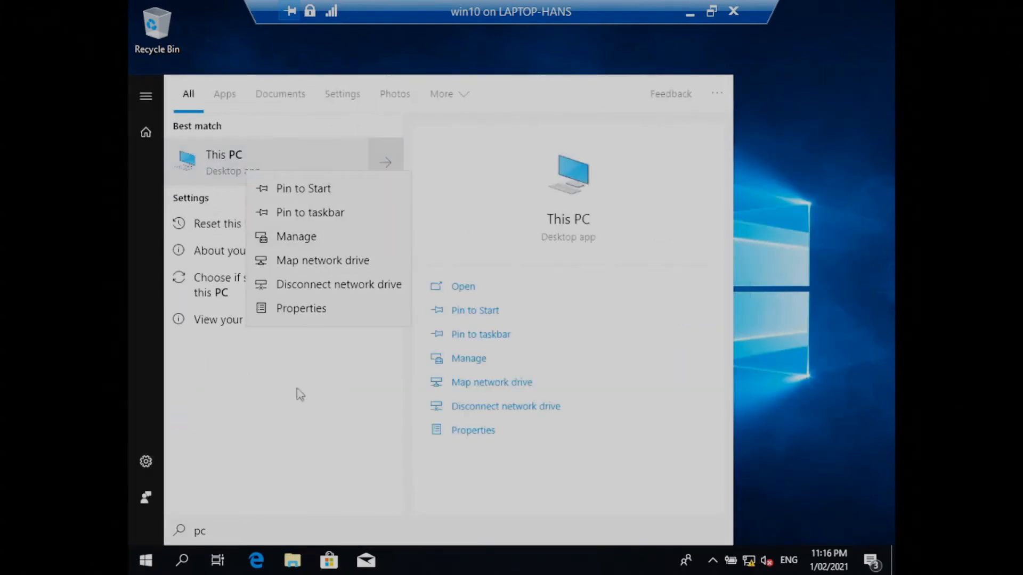
pyautogui.click(299, 313)
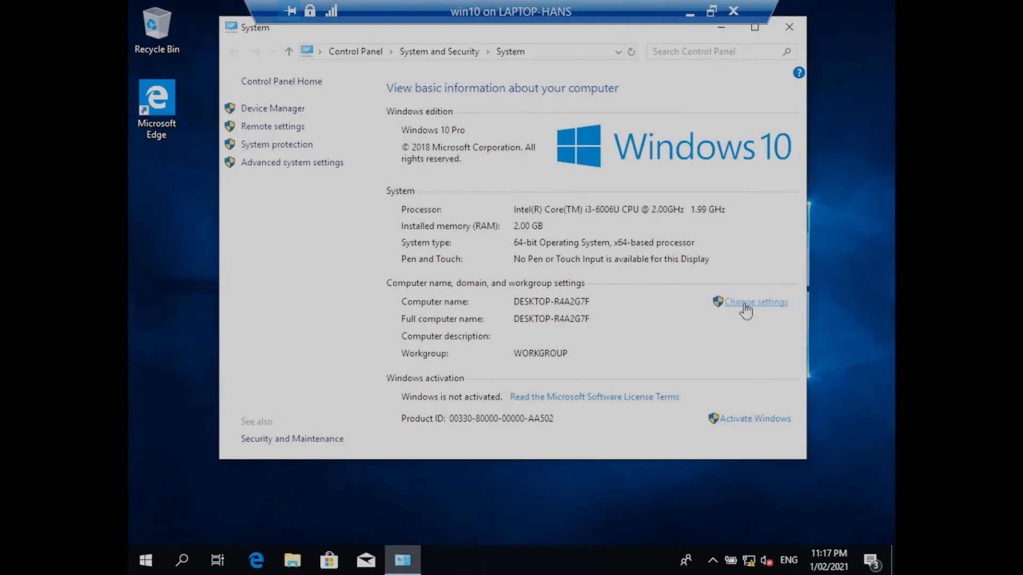
pyautogui.click(744, 306)
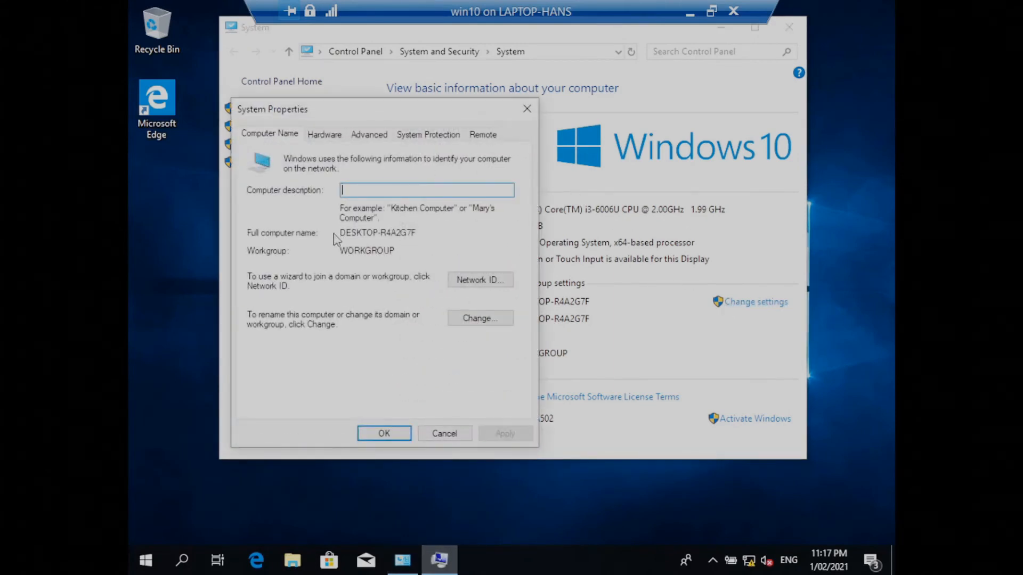
pyautogui.click(485, 327)
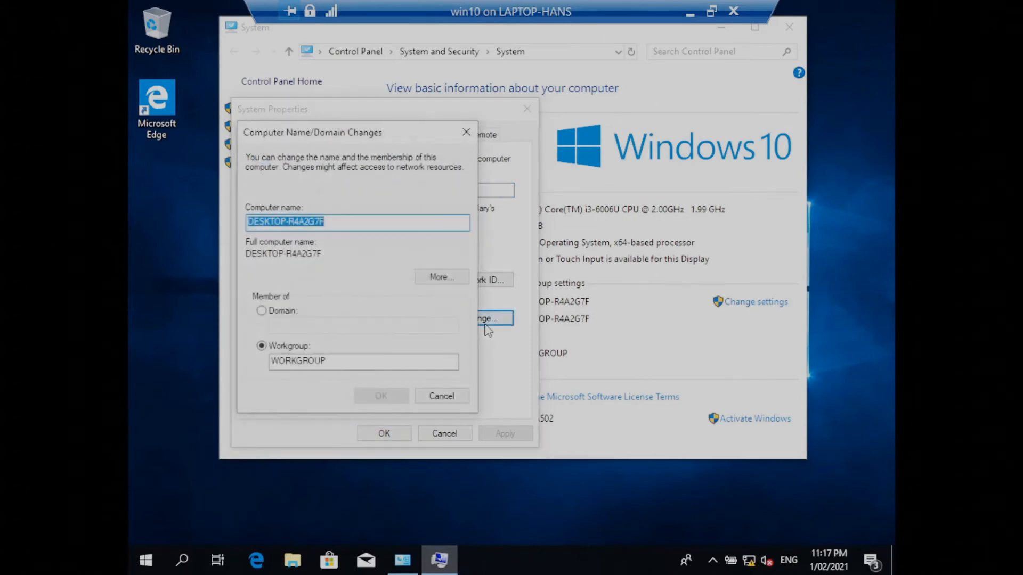
# Change the client's membership from workgroup to the domain demo.local and submit the change.
pyautogui.click(261, 311)
pyautogui.click(290, 324)
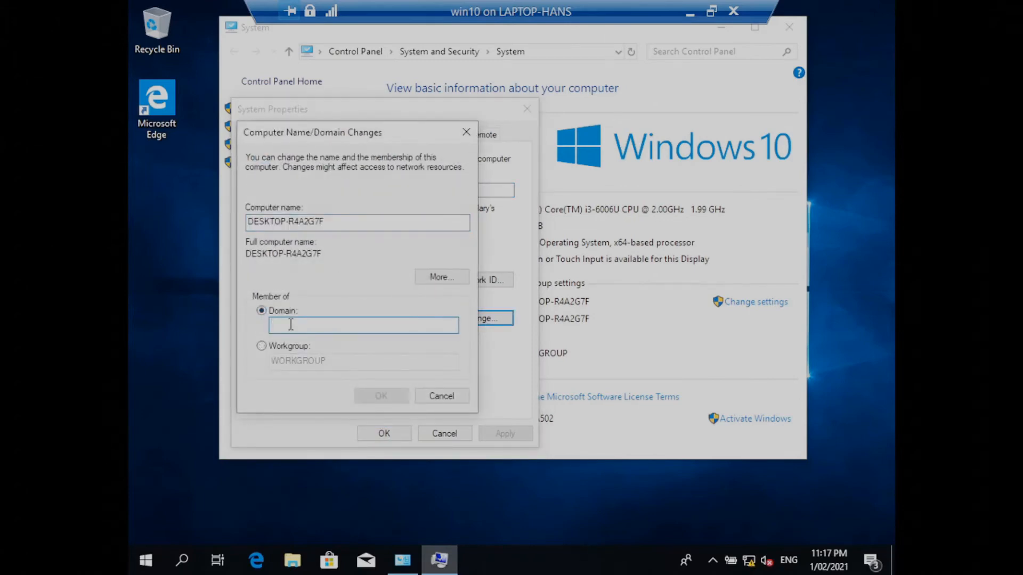
pyautogui.write('demo')
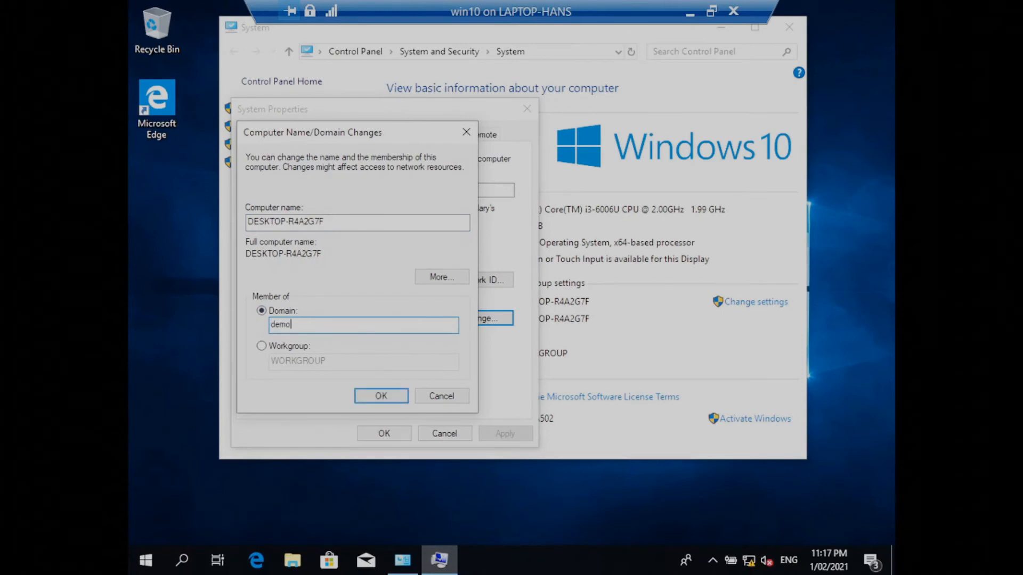
pyautogui.write('.local')
pyautogui.click(381, 397)
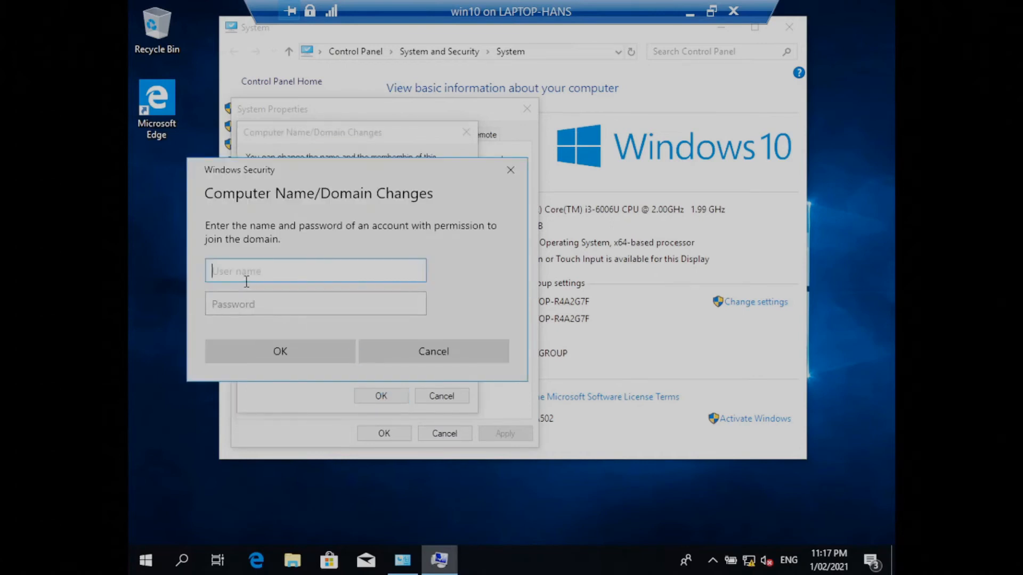
# Authorize the domain join with the administrator user name and the account password.
pyautogui.write('a')
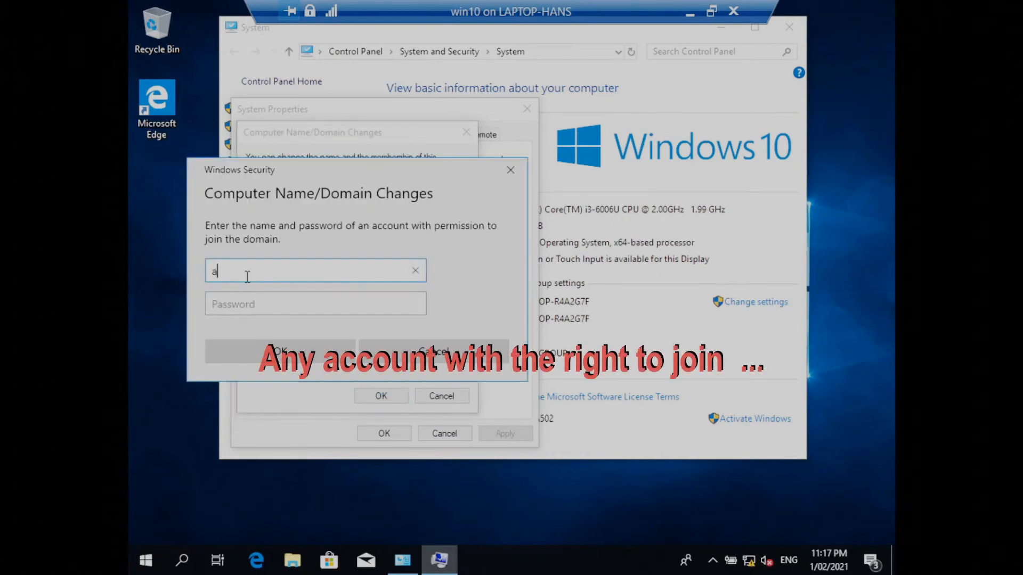
pyautogui.write('dmin')
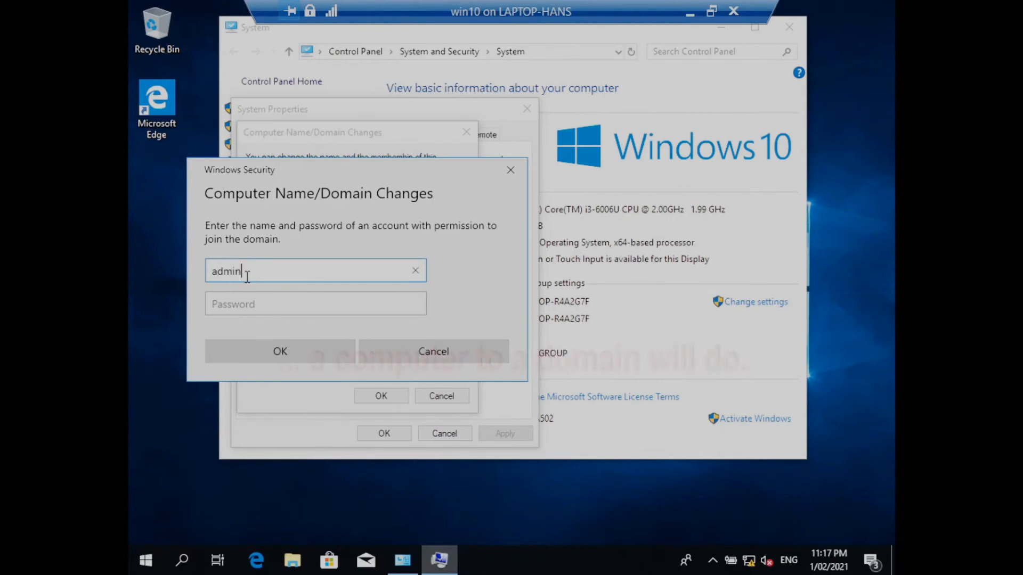
pyautogui.write('istrator')
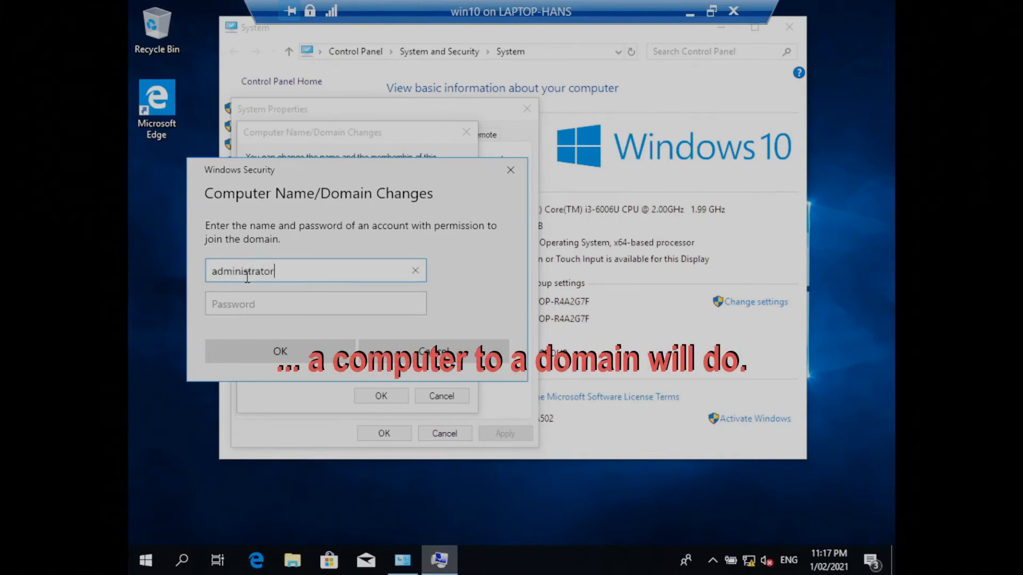
pyautogui.press('Tab')
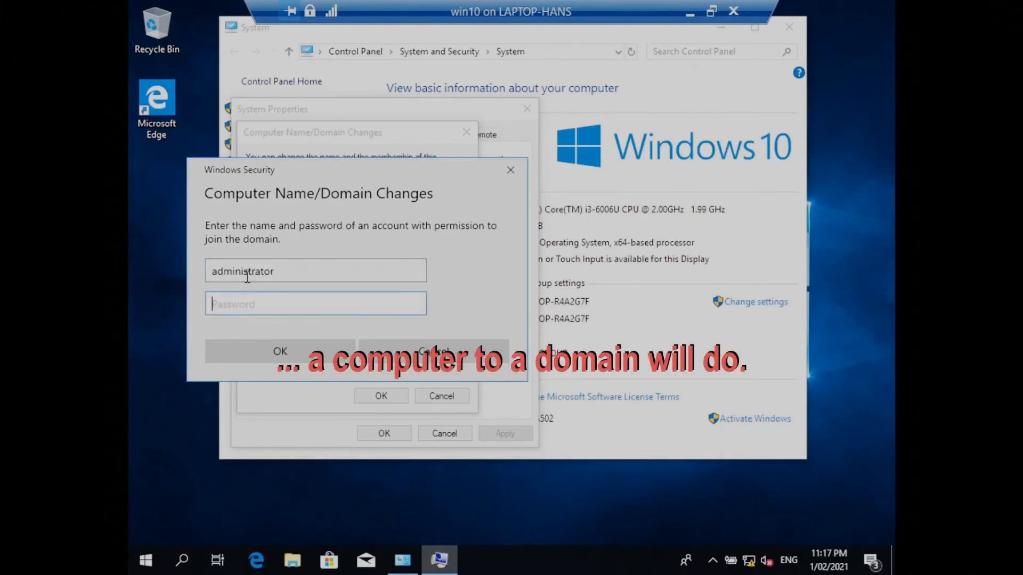
pyautogui.write('*************')
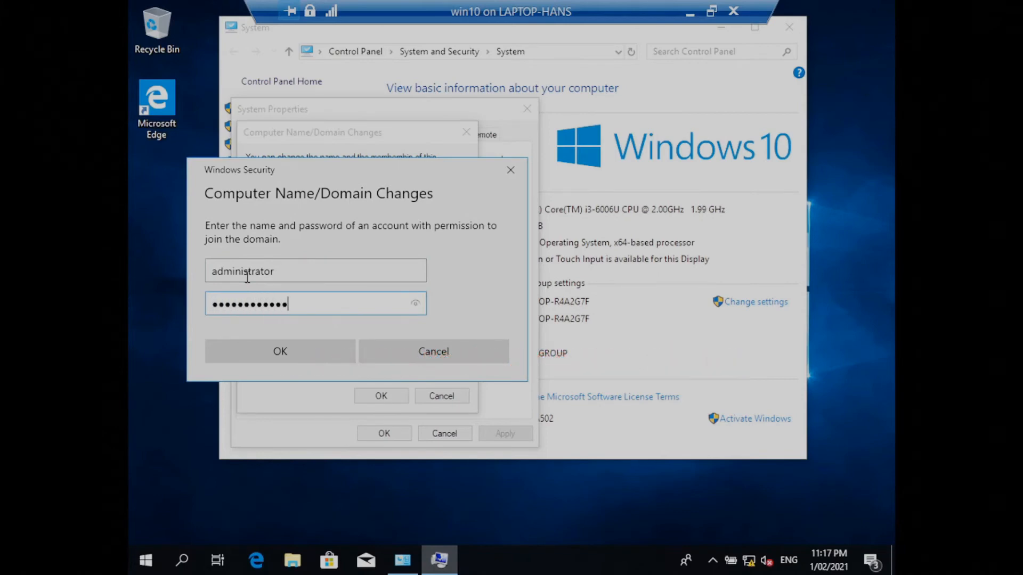
pyautogui.click(293, 356)
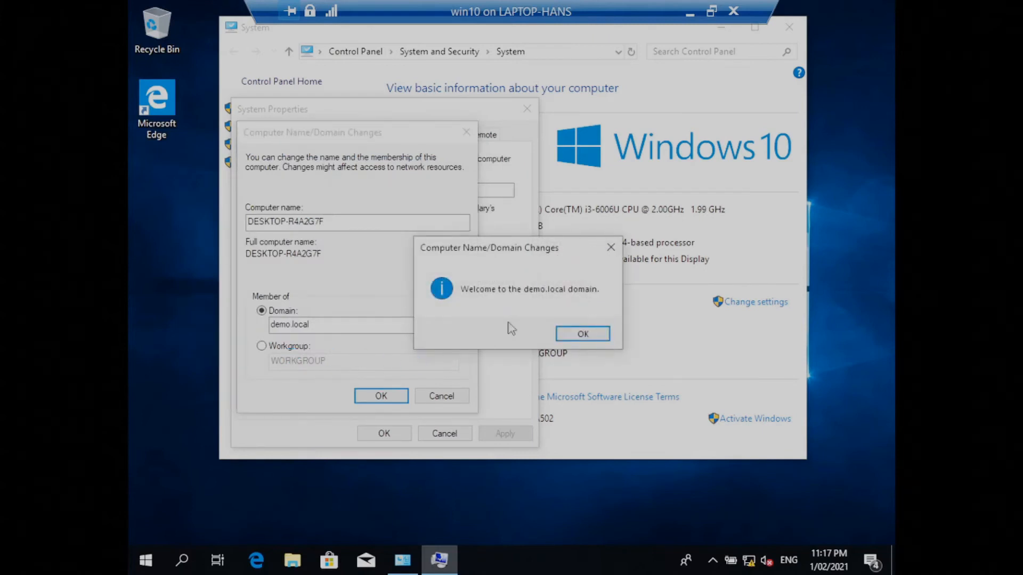
# Acknowledge the domain join messages and restart the client immediately to apply the changes.
pyautogui.click(587, 339)
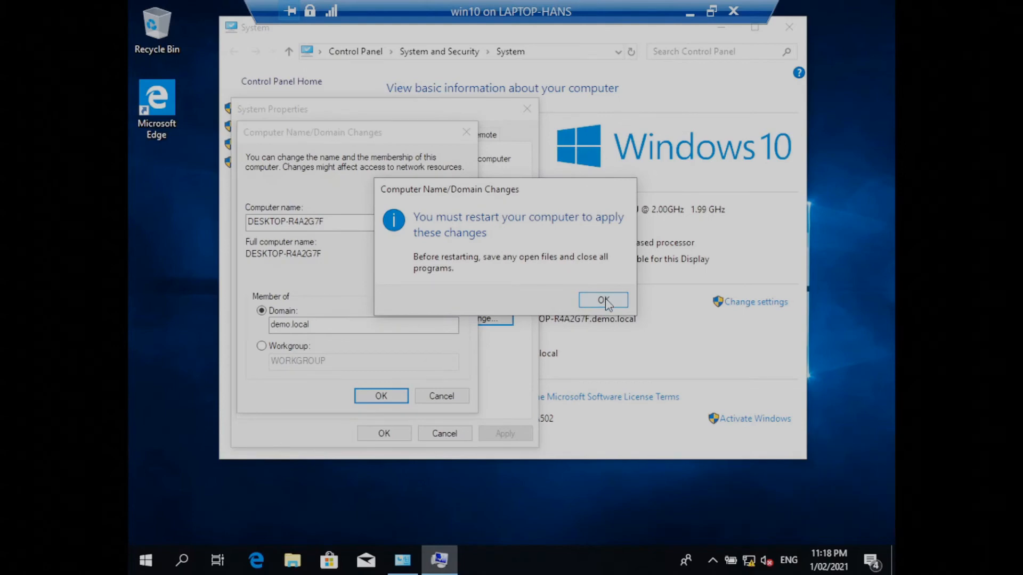
pyautogui.click(604, 300)
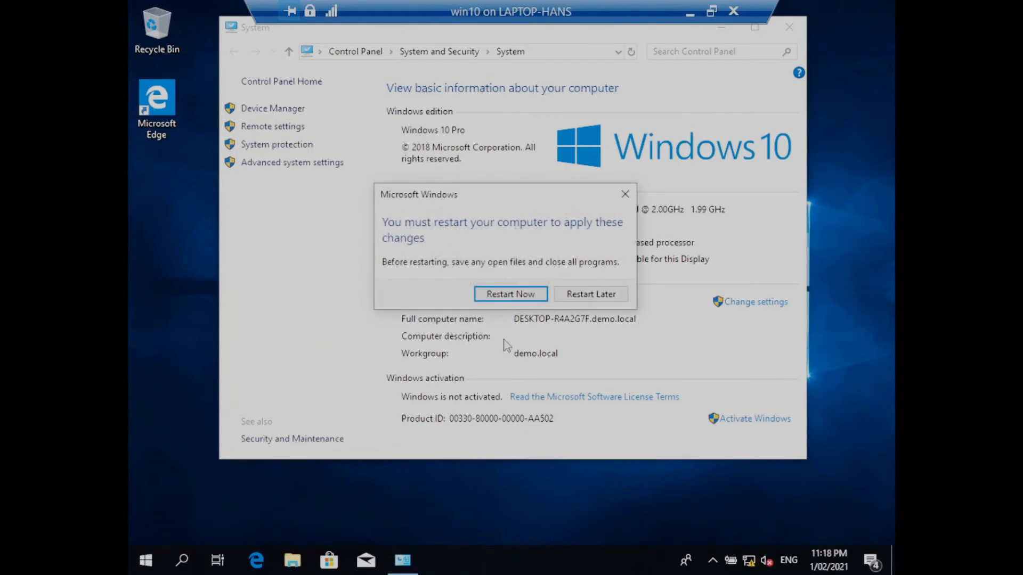
pyautogui.click(518, 295)
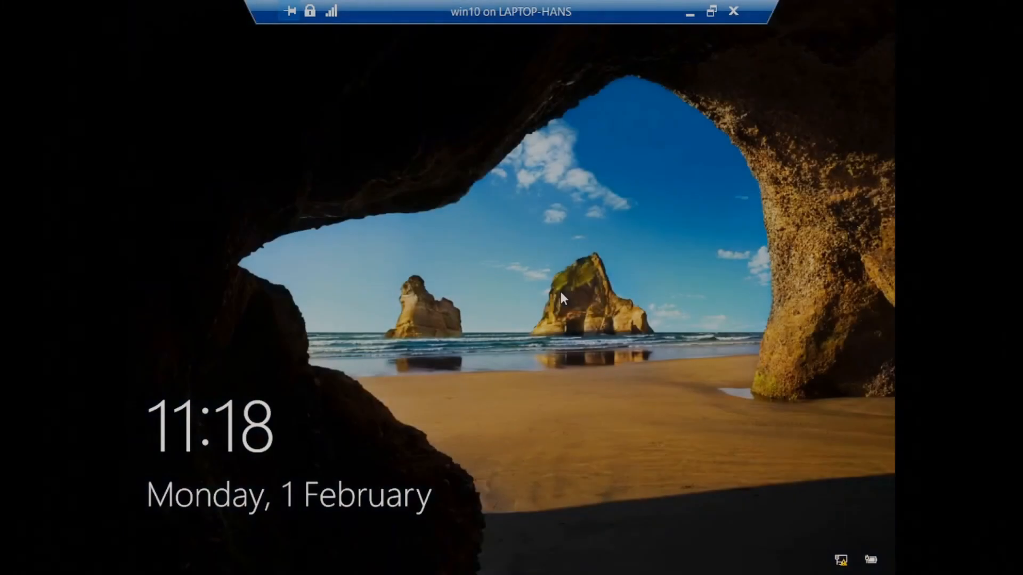
# Sign in to the DEMO domain as another user, with the user name it and the account password.
pyautogui.click(560, 292)
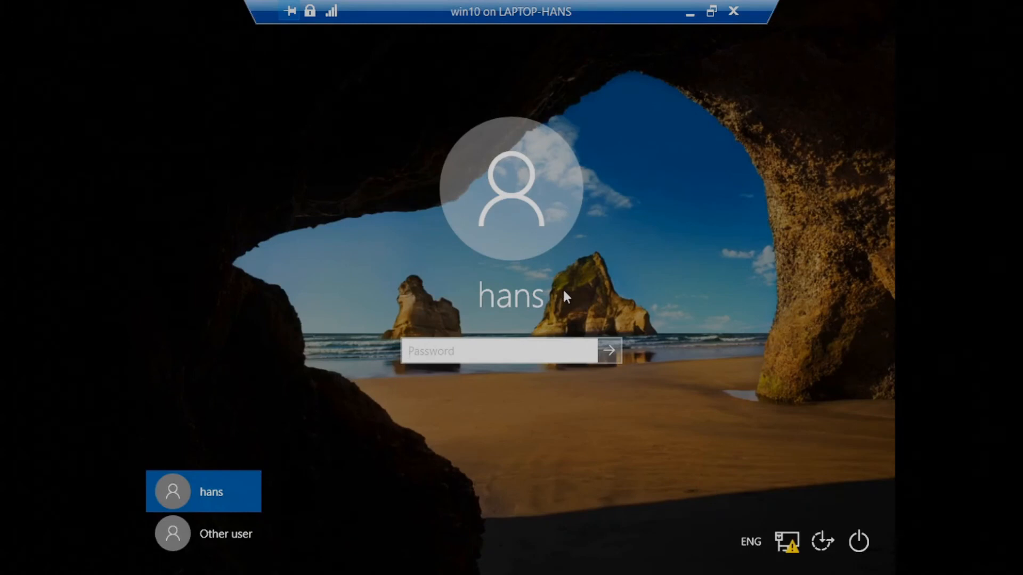
pyautogui.click(228, 535)
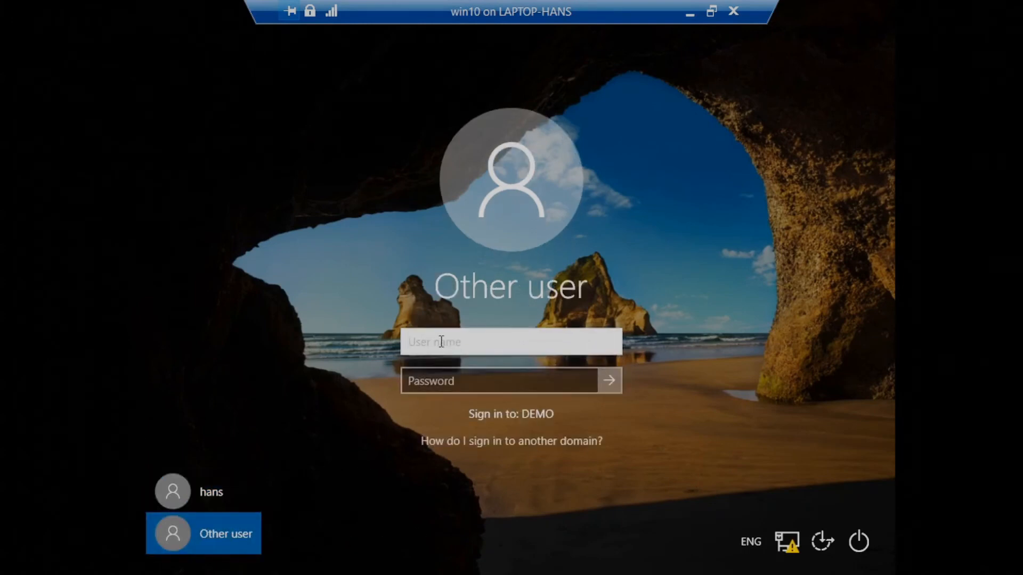
pyautogui.write('it')
pyautogui.press('Tab')
pyautogui.write('•••••••••')
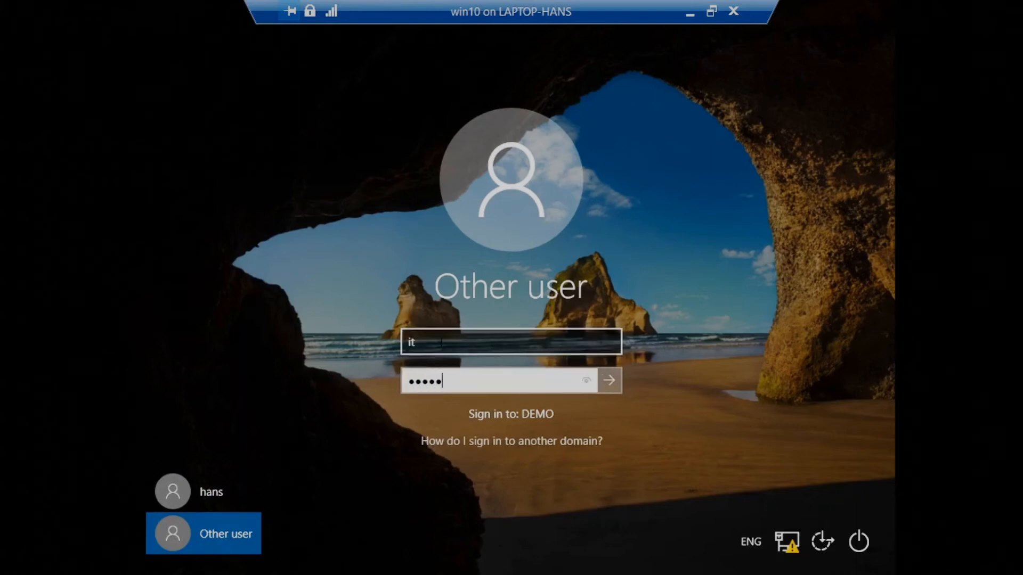
pyautogui.write('••••')
pyautogui.press('Return')
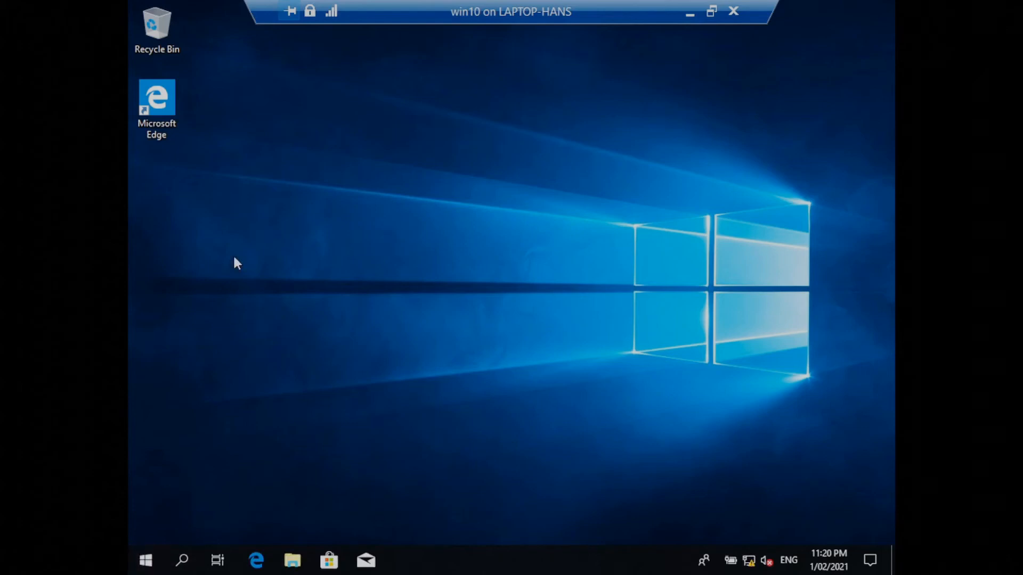
# Check the signed-in account by running whoami in a Command Prompt, and close the prompt.
pyautogui.press('super')
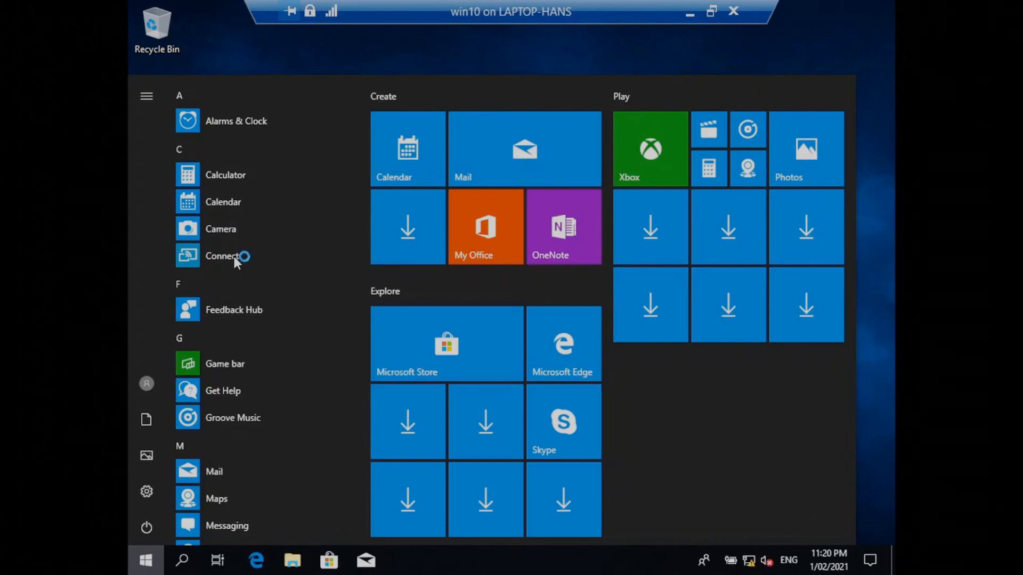
pyautogui.write('cmd')
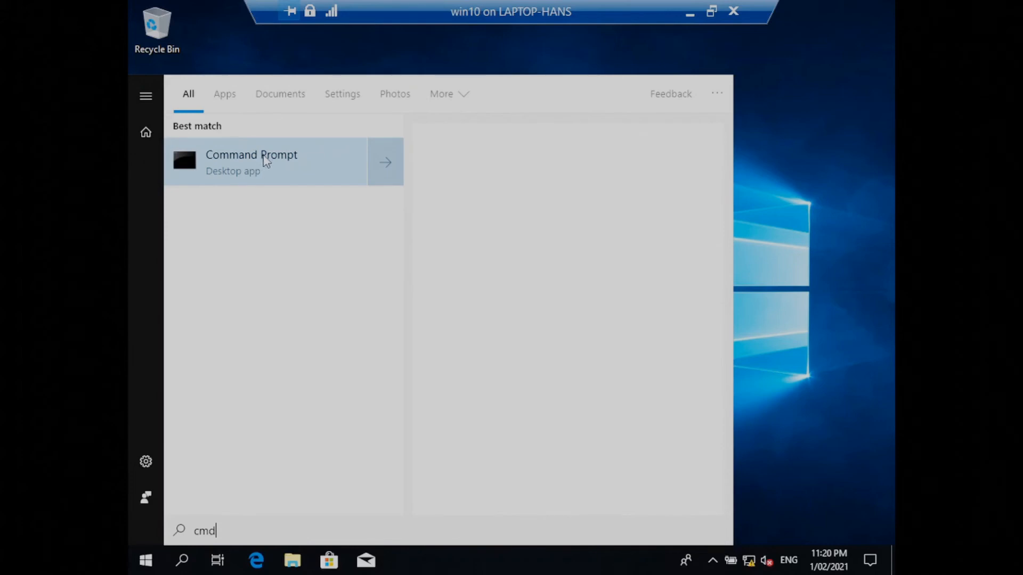
pyautogui.click(388, 162)
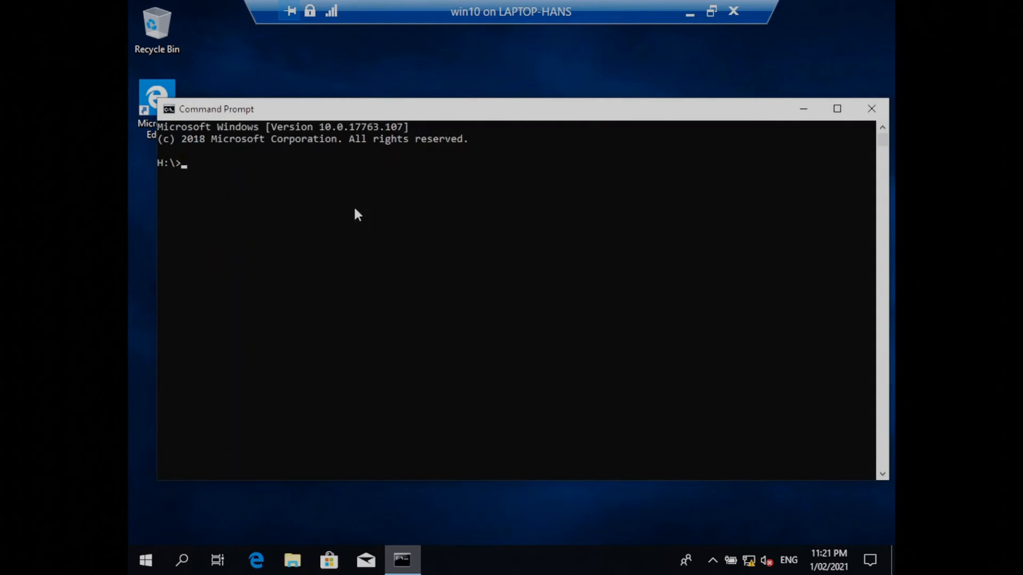
pyautogui.write('whoami')
pyautogui.press('Return')
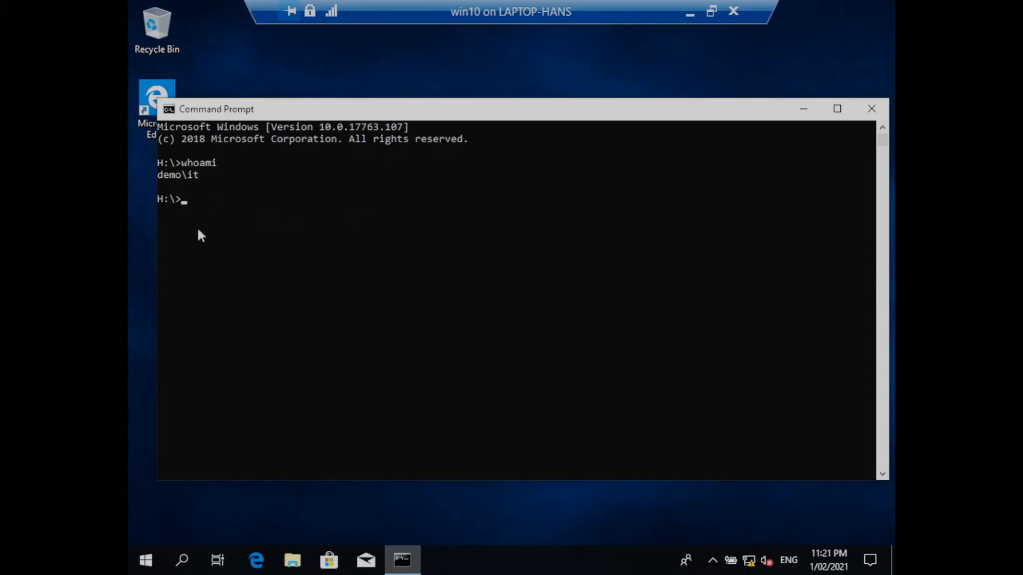
pyautogui.click(869, 110)
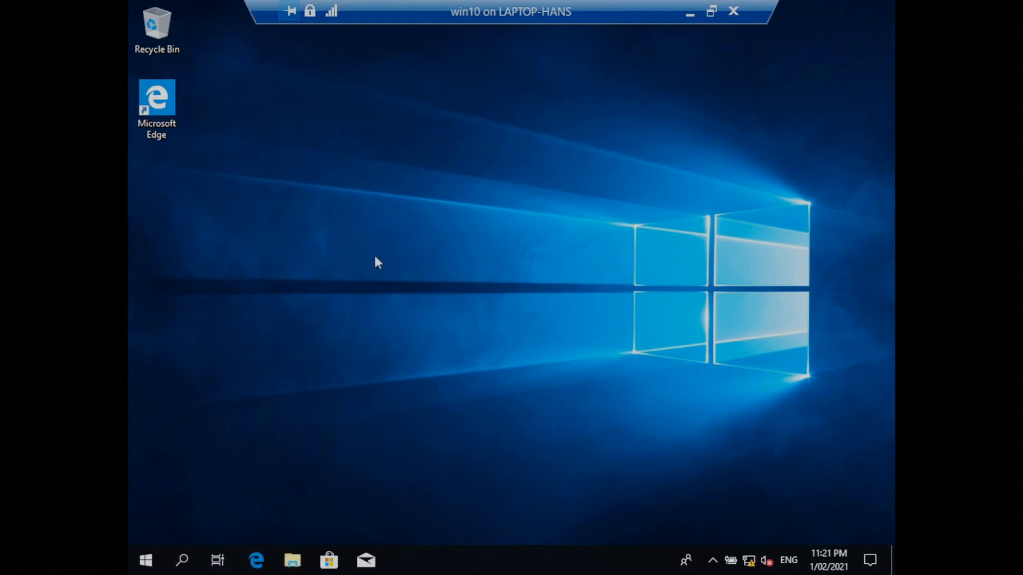
# Open the mapped home drive H: in File Explorer and create a text document there, keeping its default name.
pyautogui.press('super+e')
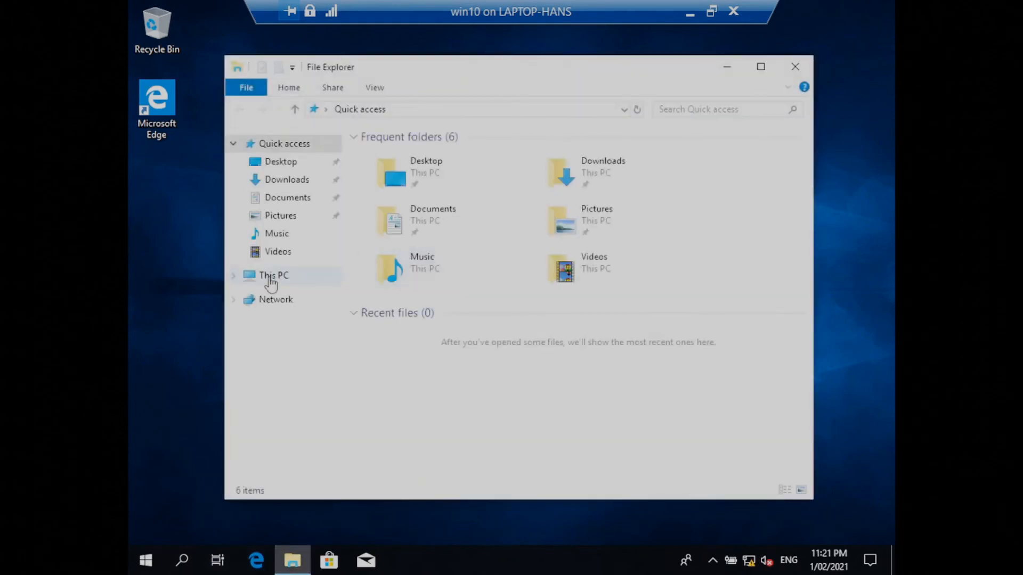
pyautogui.click(271, 276)
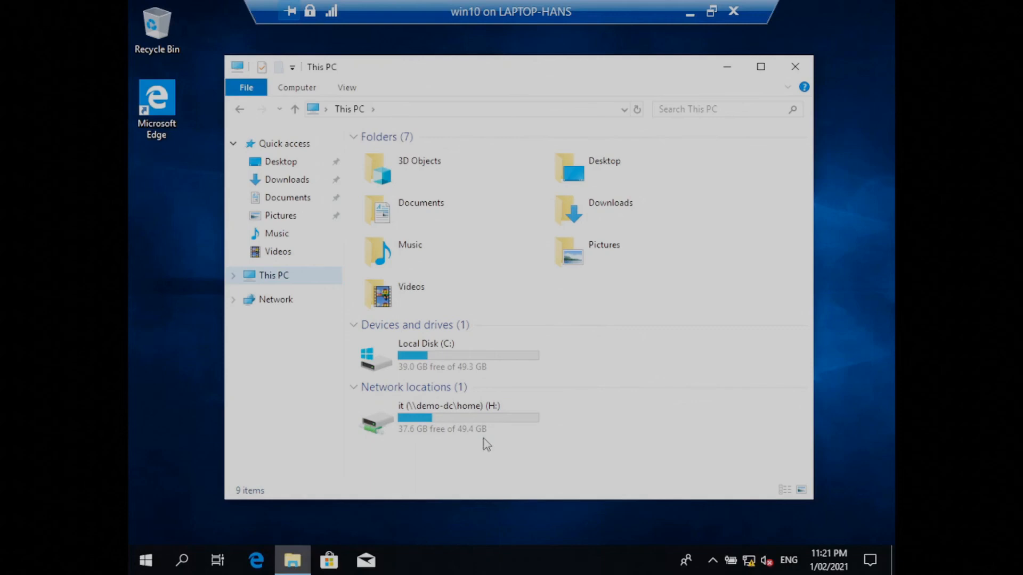
pyautogui.doubleClick(443, 418)
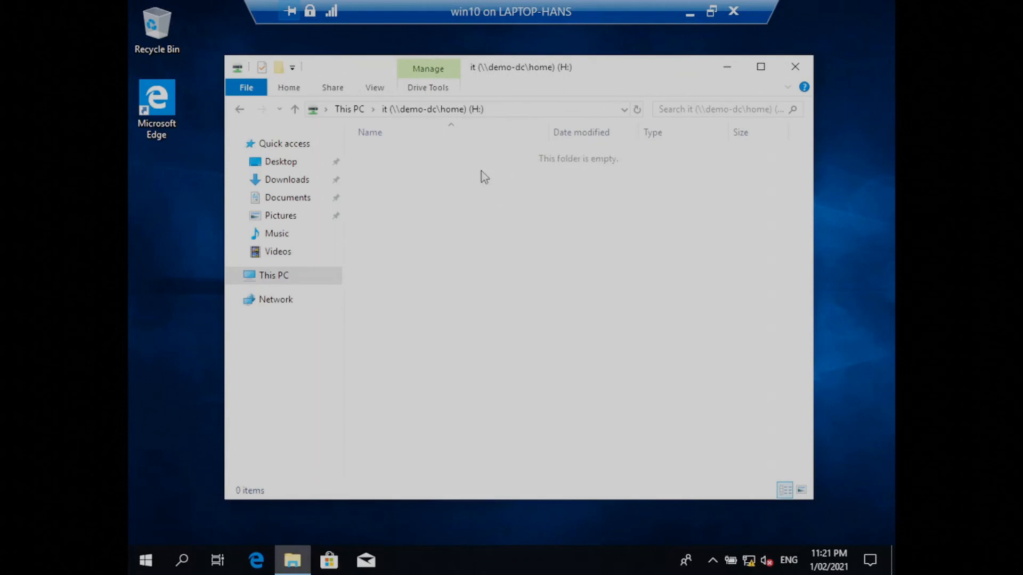
pyautogui.rightClick(450, 180)
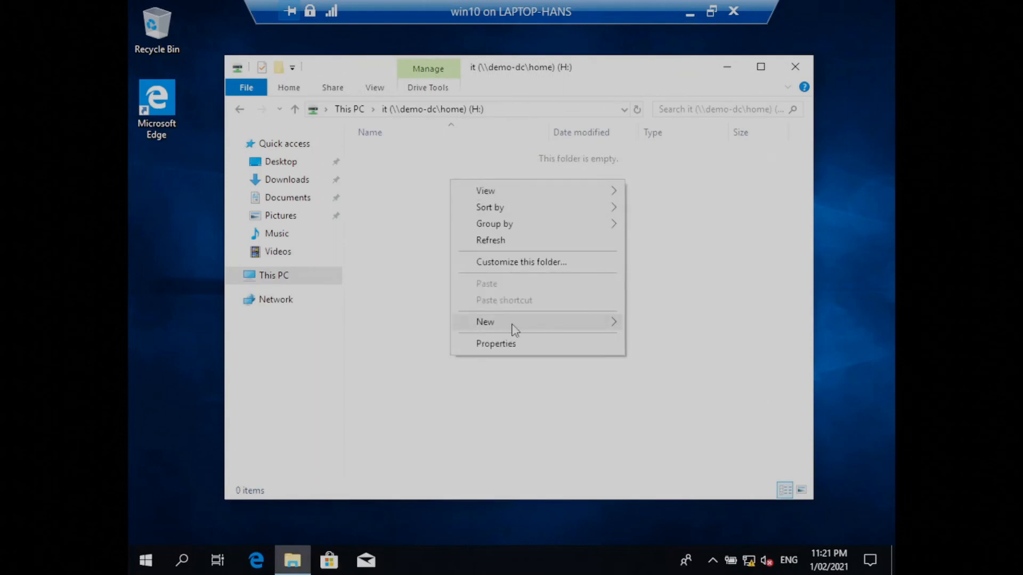
pyautogui.moveTo(622, 330)
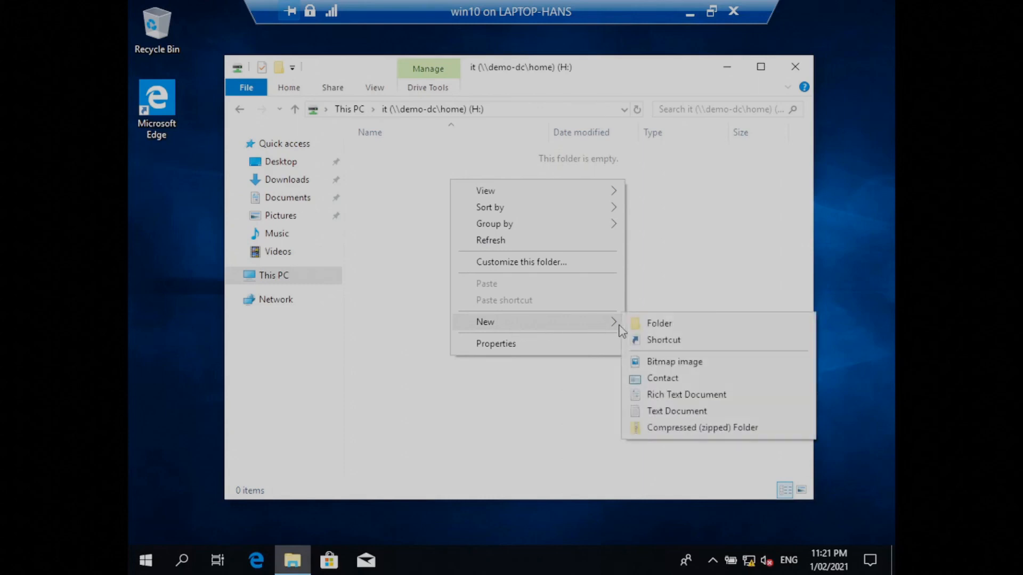
pyautogui.click(670, 411)
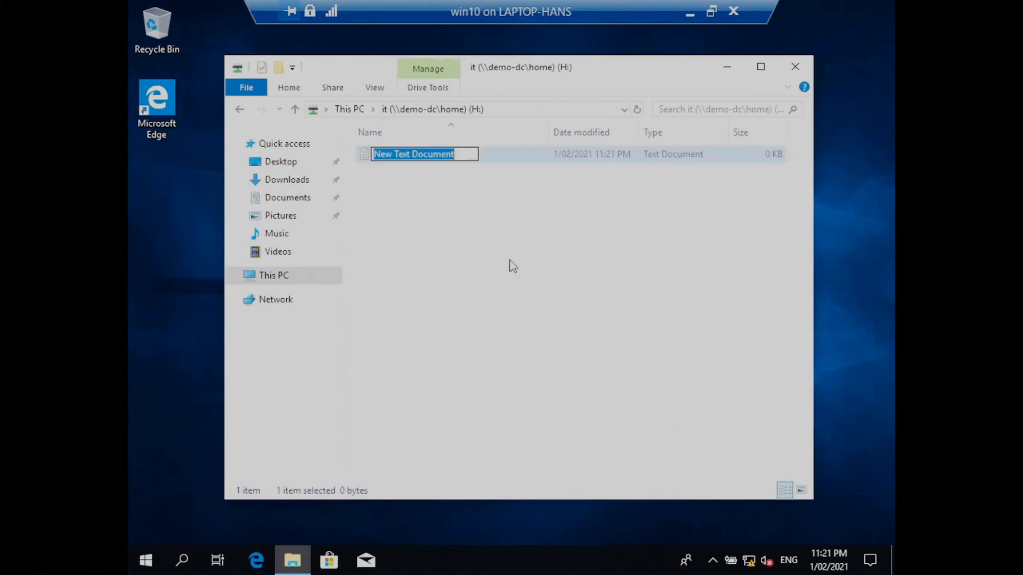
pyautogui.click(512, 225)
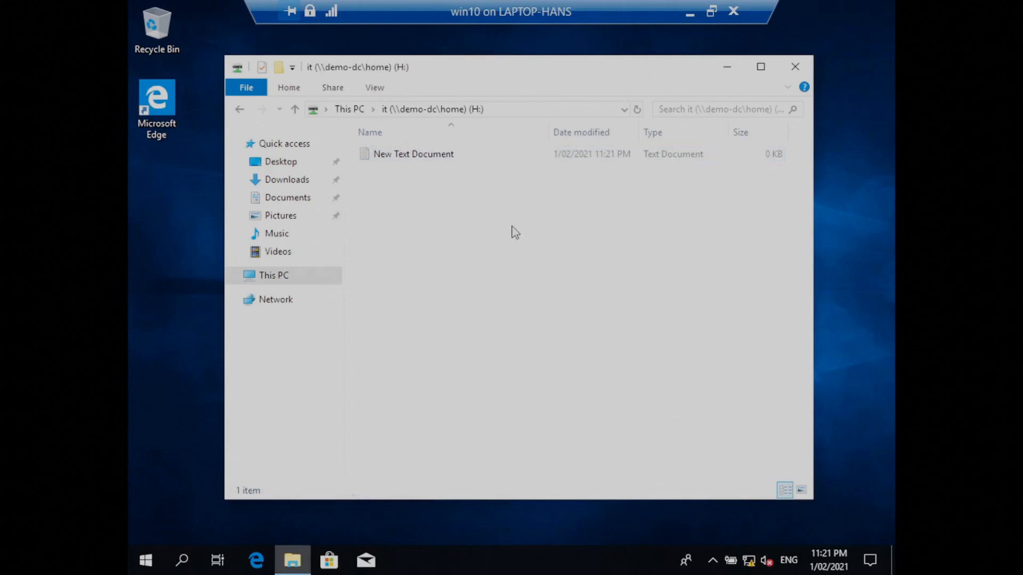
# Write "advavdvvd" in the new text document, save it, and reopen the file briefly to check it.
pyautogui.doubleClick(424, 151)
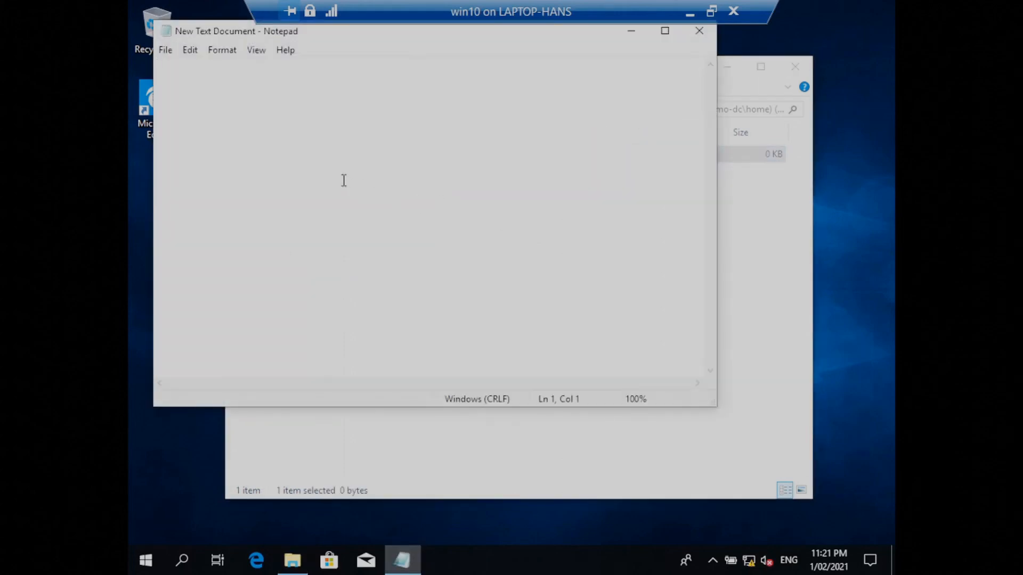
pyautogui.write('advavdvvd')
pyautogui.click(701, 41)
pyautogui.click(470, 291)
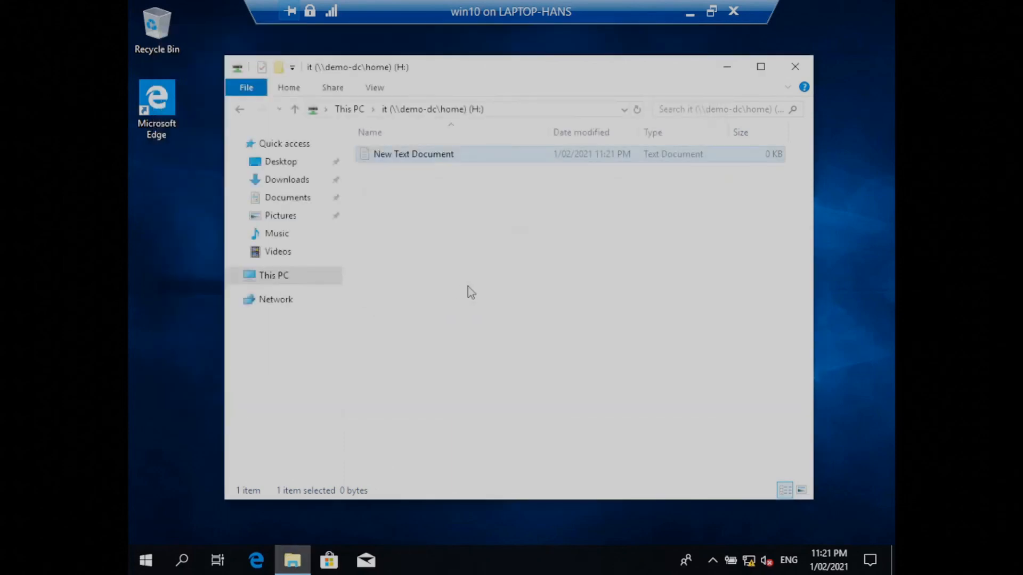
pyautogui.doubleClick(403, 160)
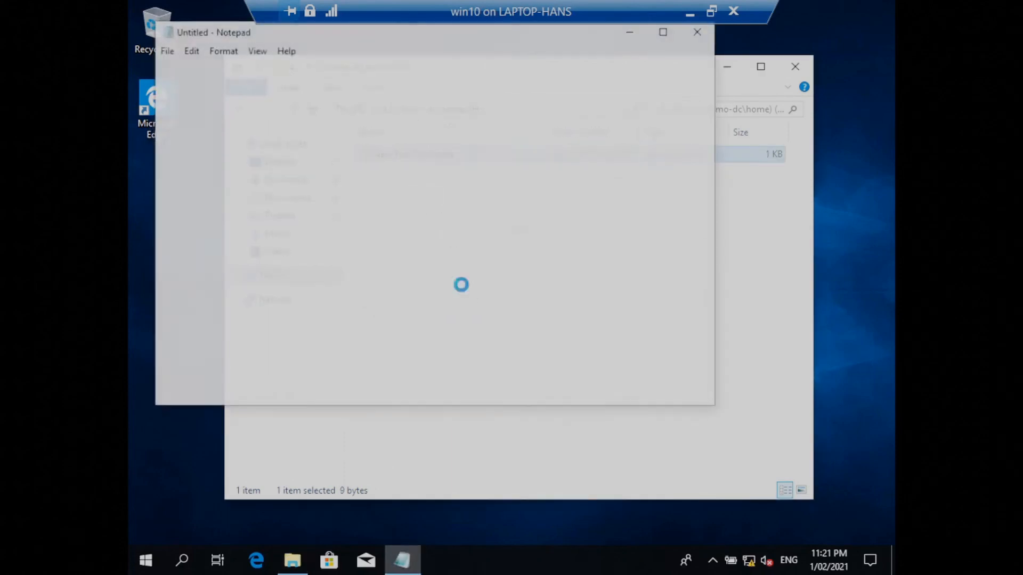
pyautogui.click(700, 31)
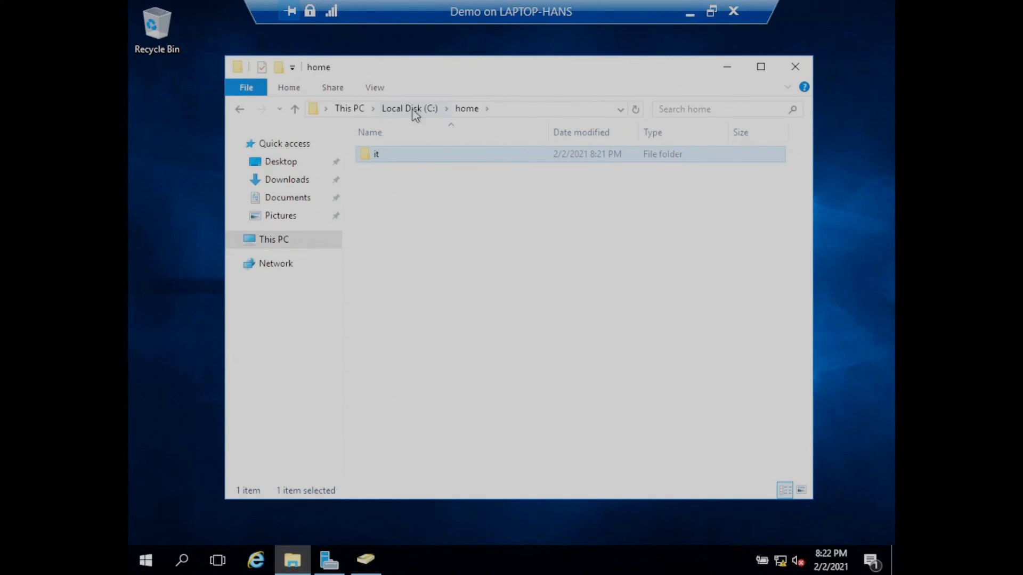
# On the Demo server, open C:\home\it and examine the text document's security permissions without changing them.
pyautogui.doubleClick(378, 156)
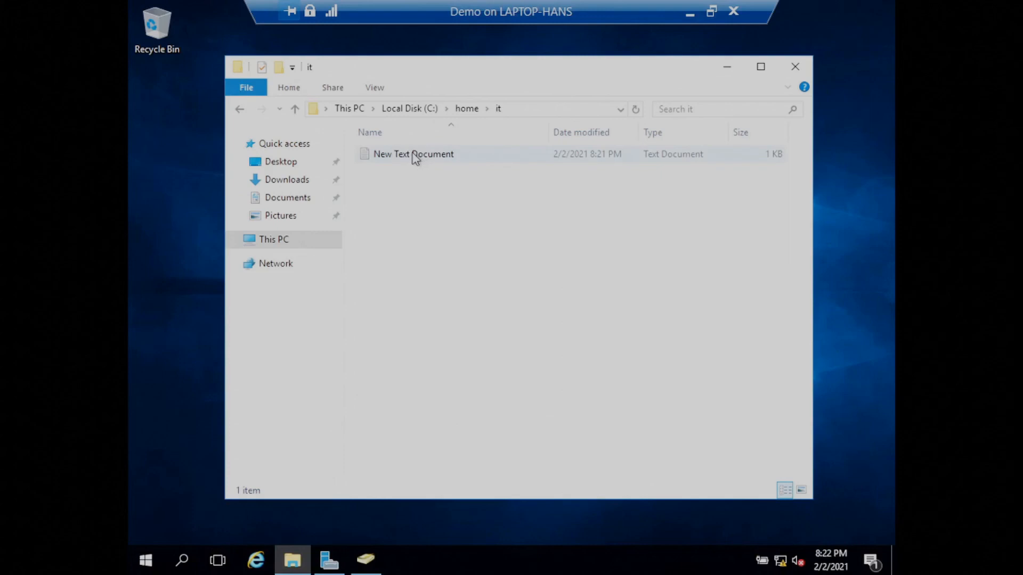
pyautogui.rightClick(414, 155)
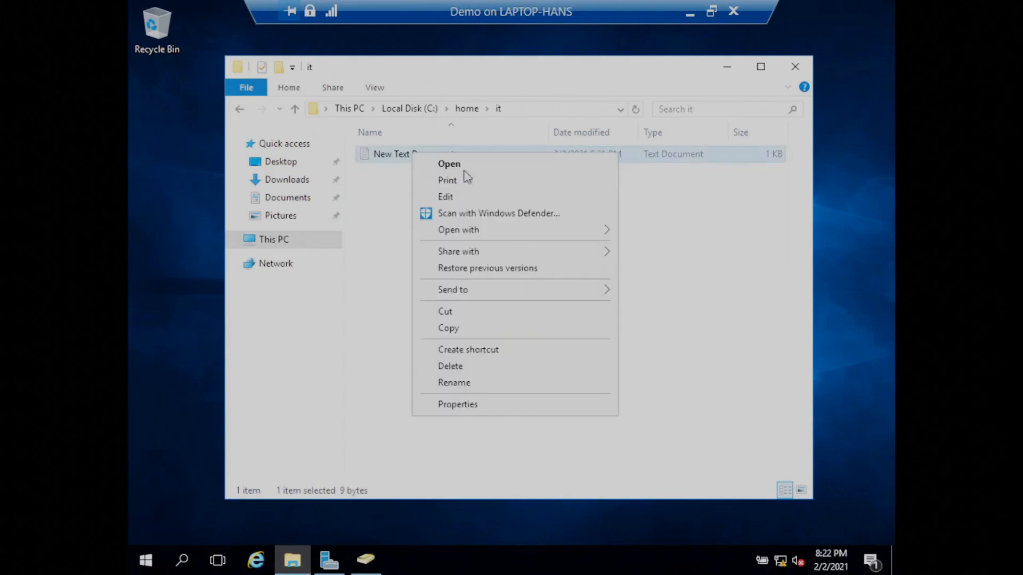
pyautogui.click(465, 407)
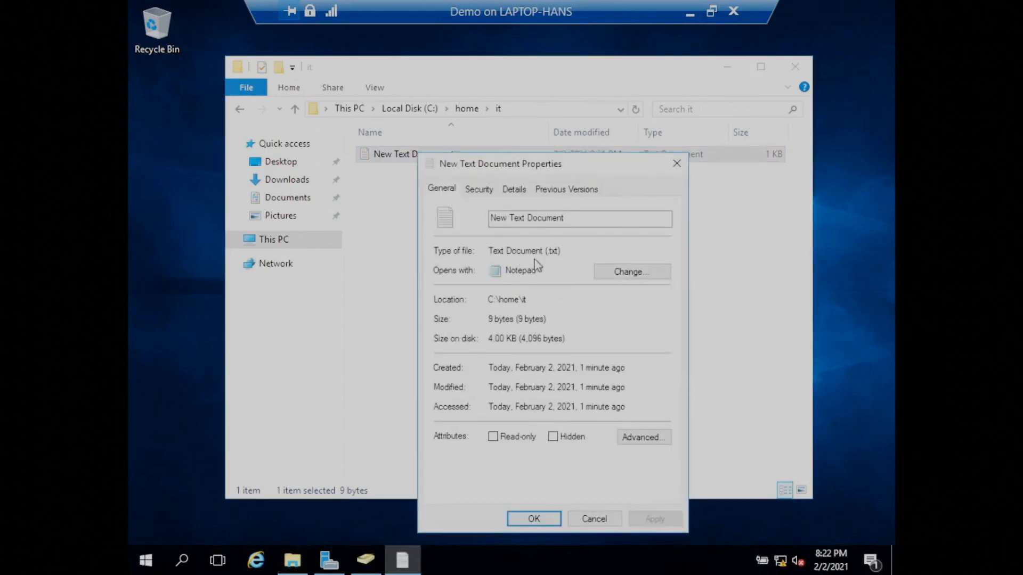
pyautogui.click(479, 189)
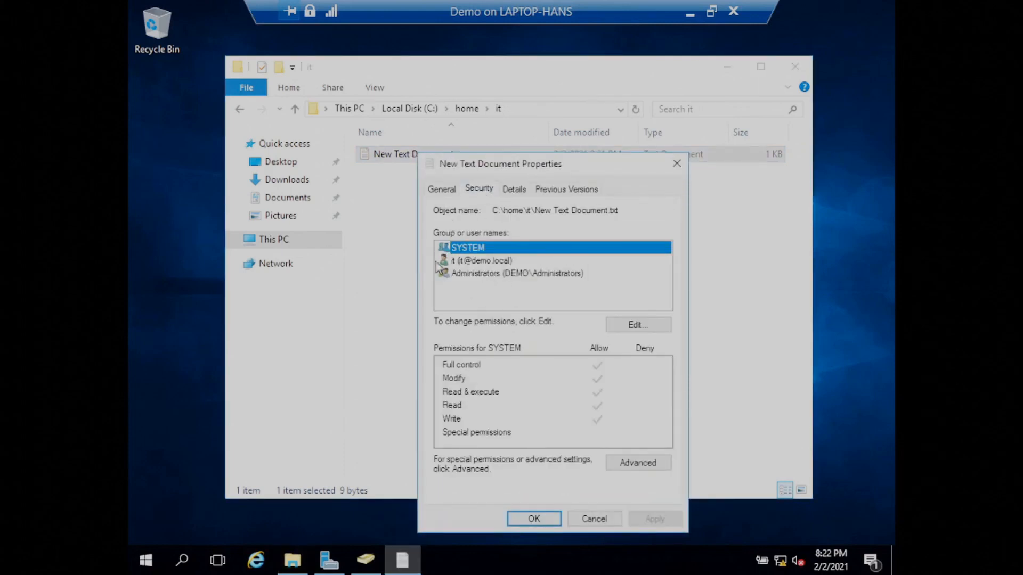
pyautogui.click(594, 519)
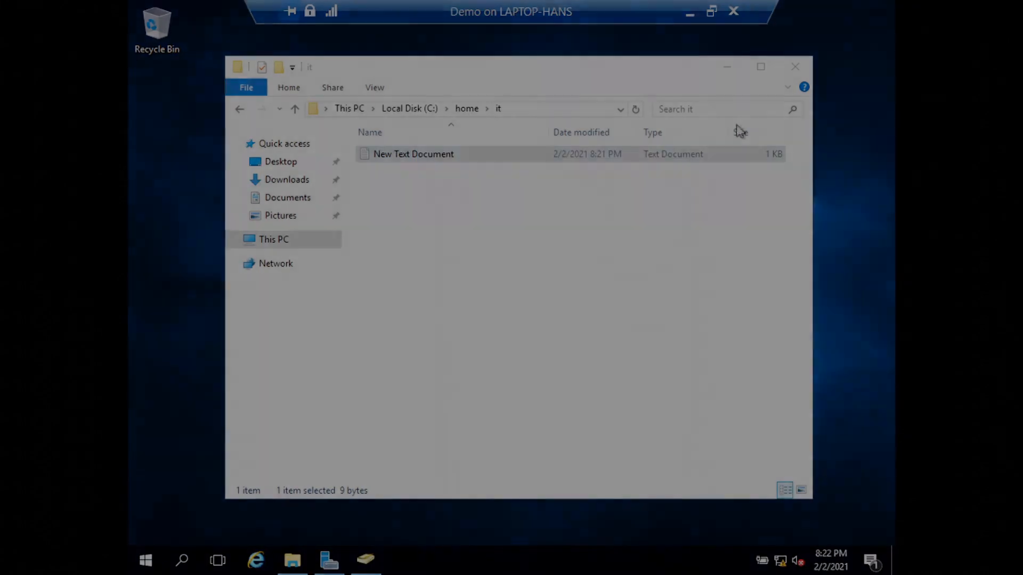